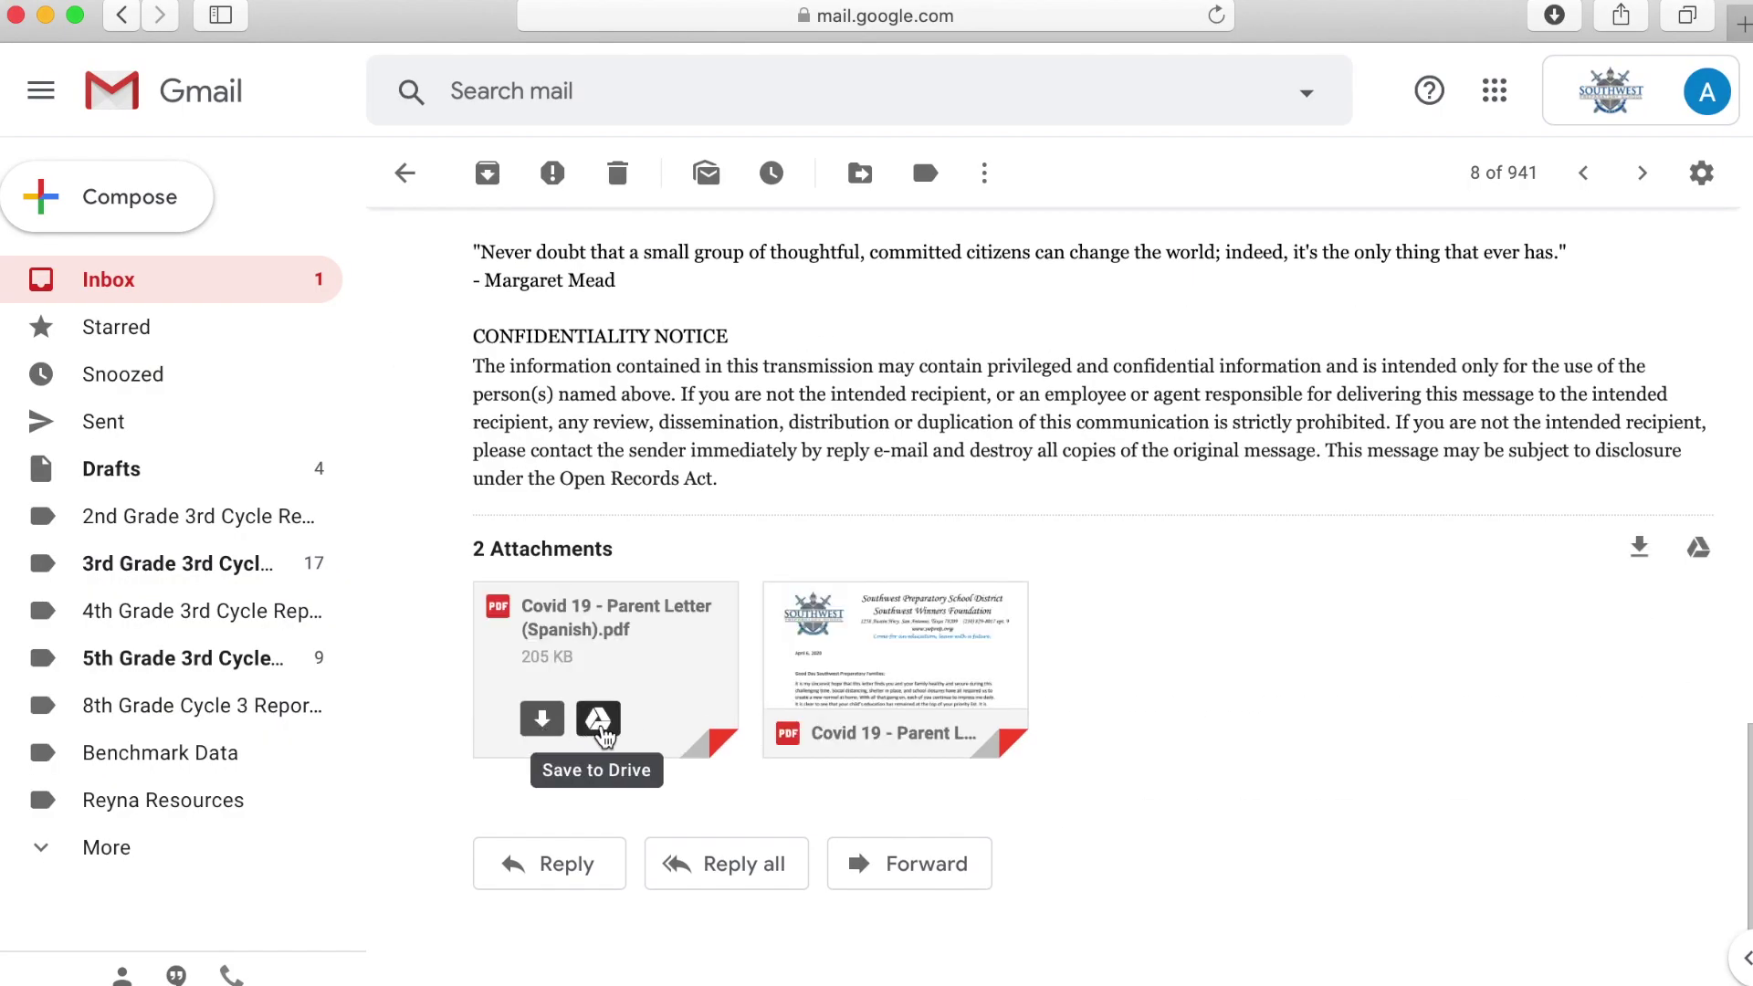
Start saving the Spanish Covid 19 Parent Letter PDF to Drive
click(598, 717)
Create a 'District Information' Drive folder and move the Spanish parent letter into it
click(809, 787)
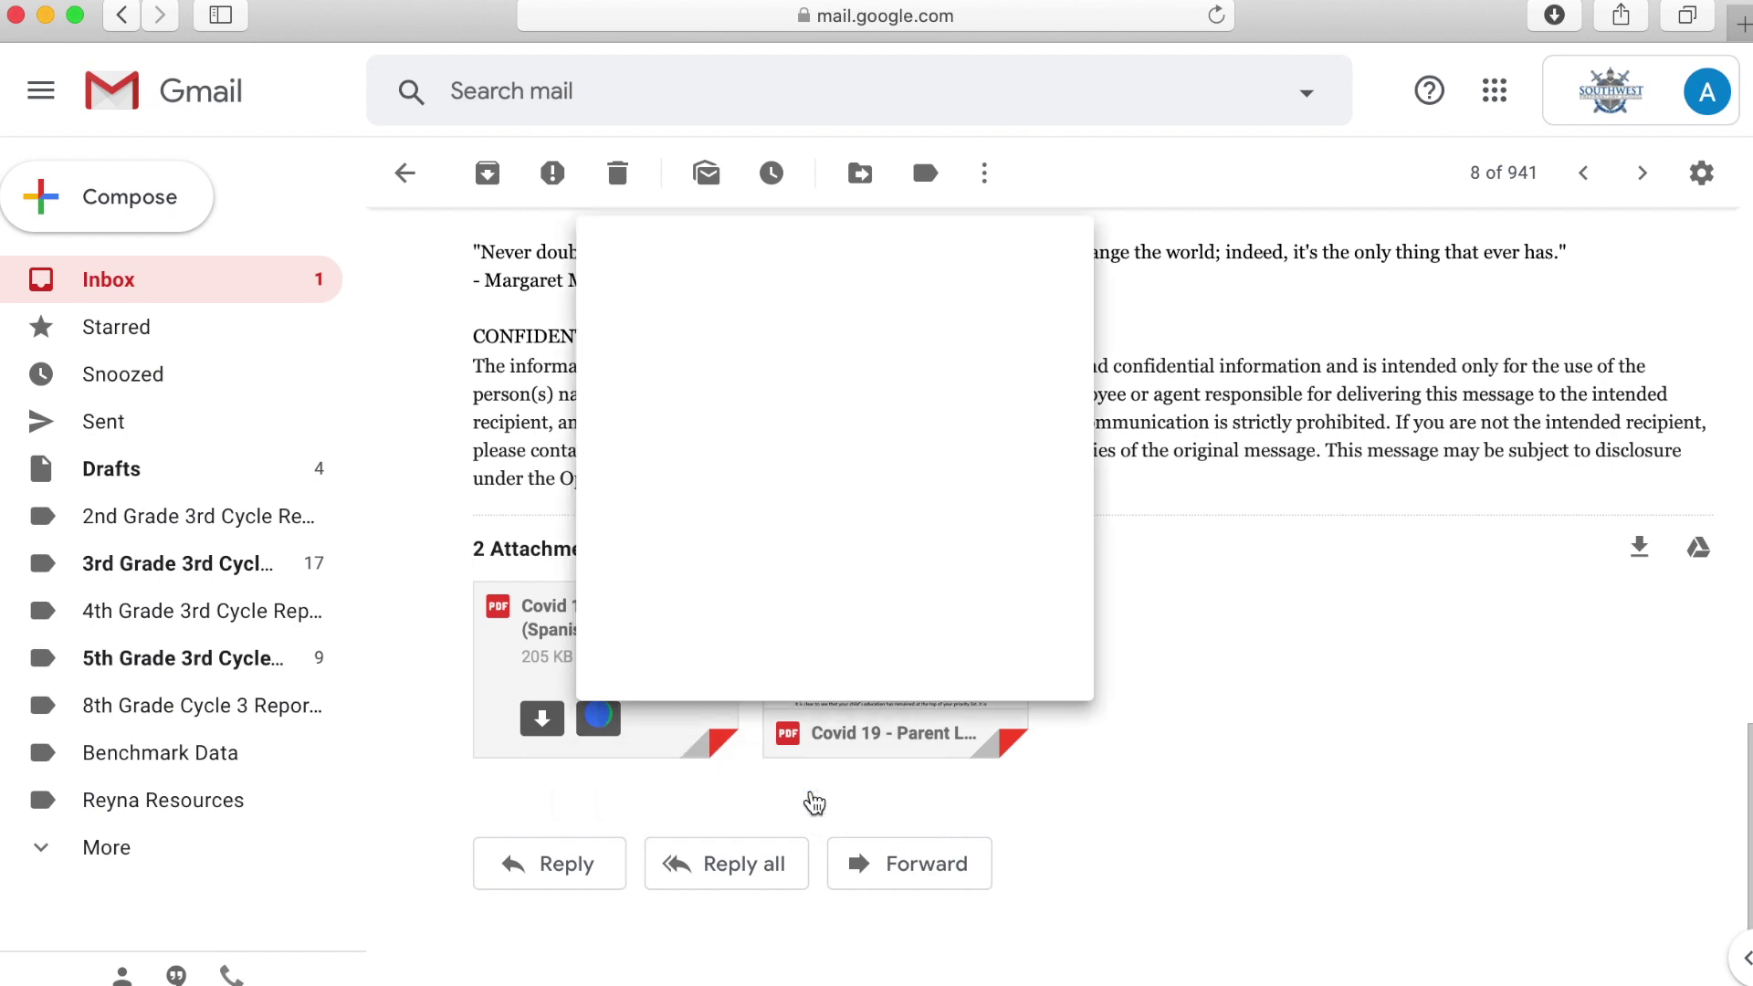
click(627, 638)
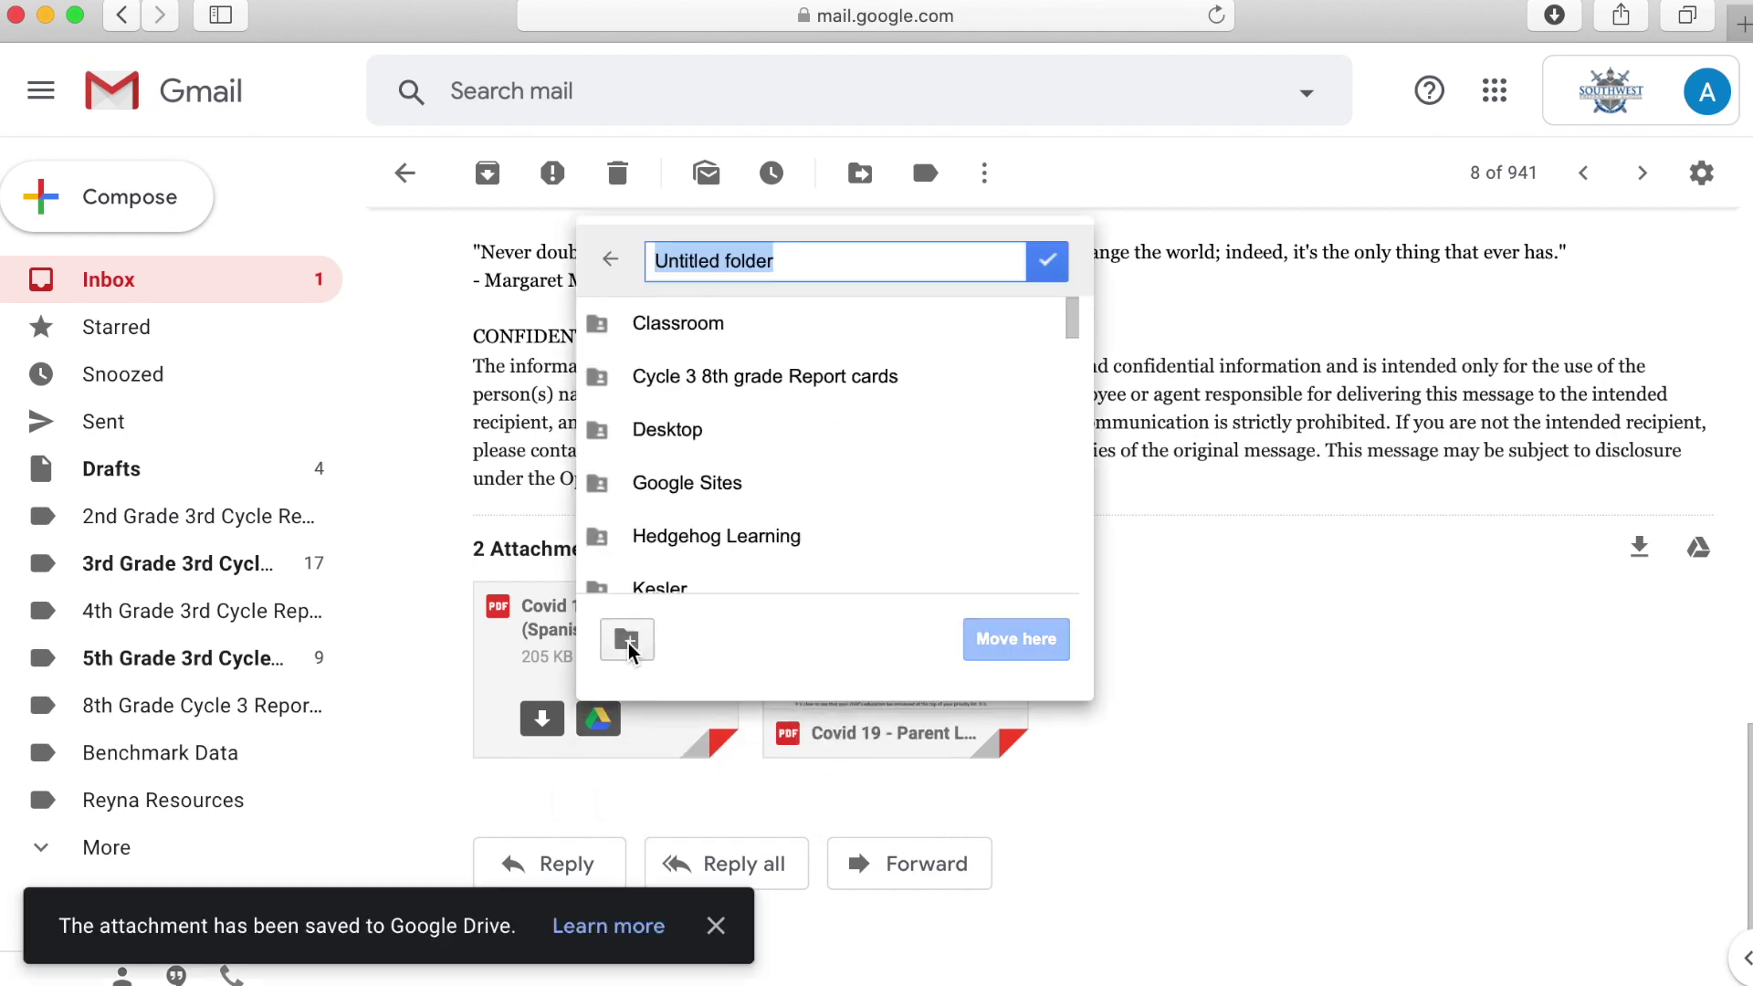
text(Ds)
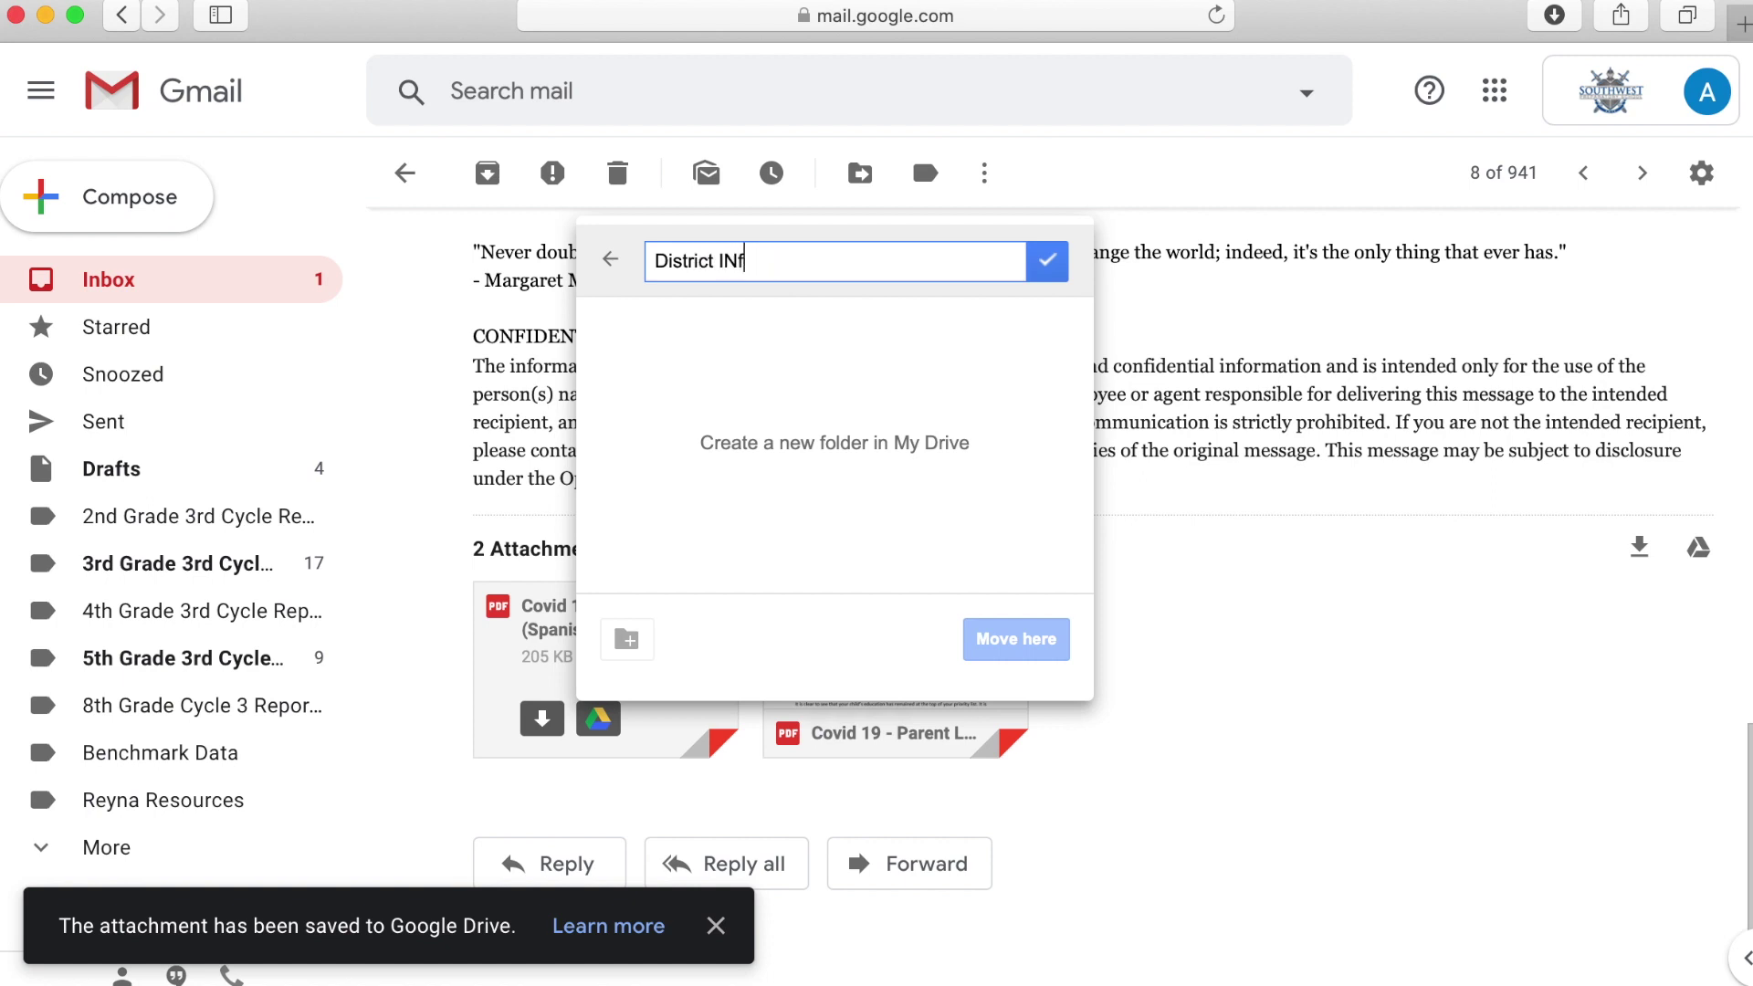
text(tio)
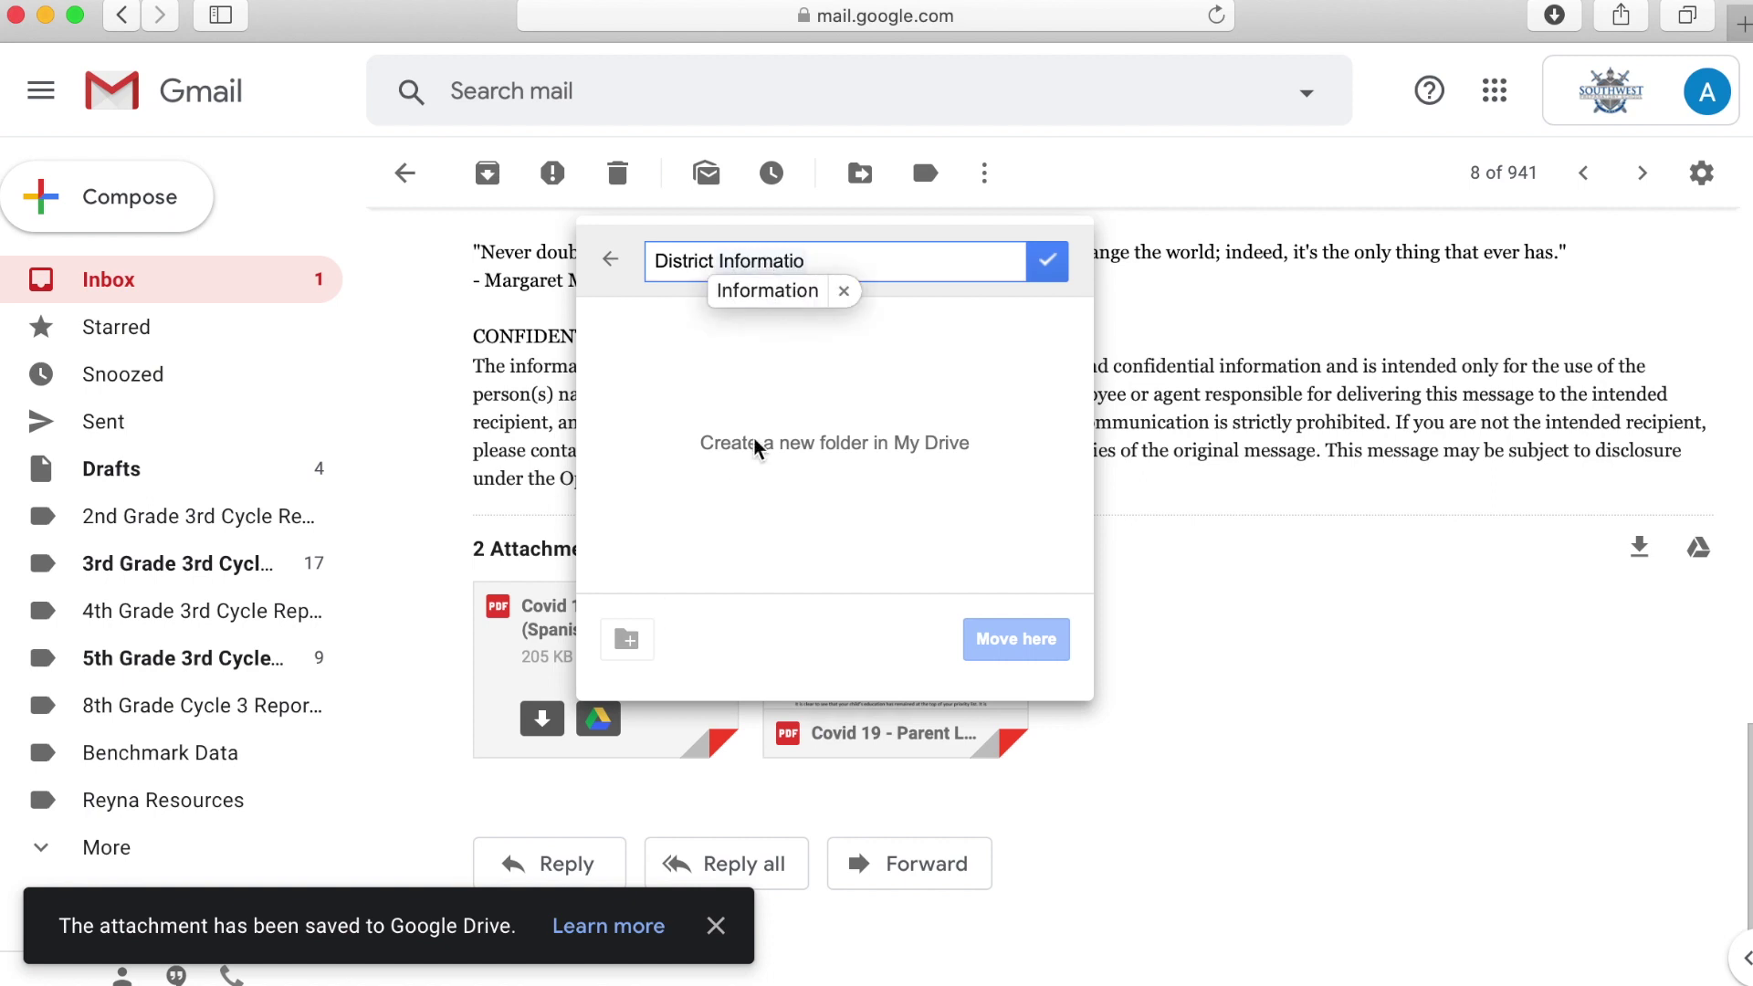
click(787, 292)
click(1051, 276)
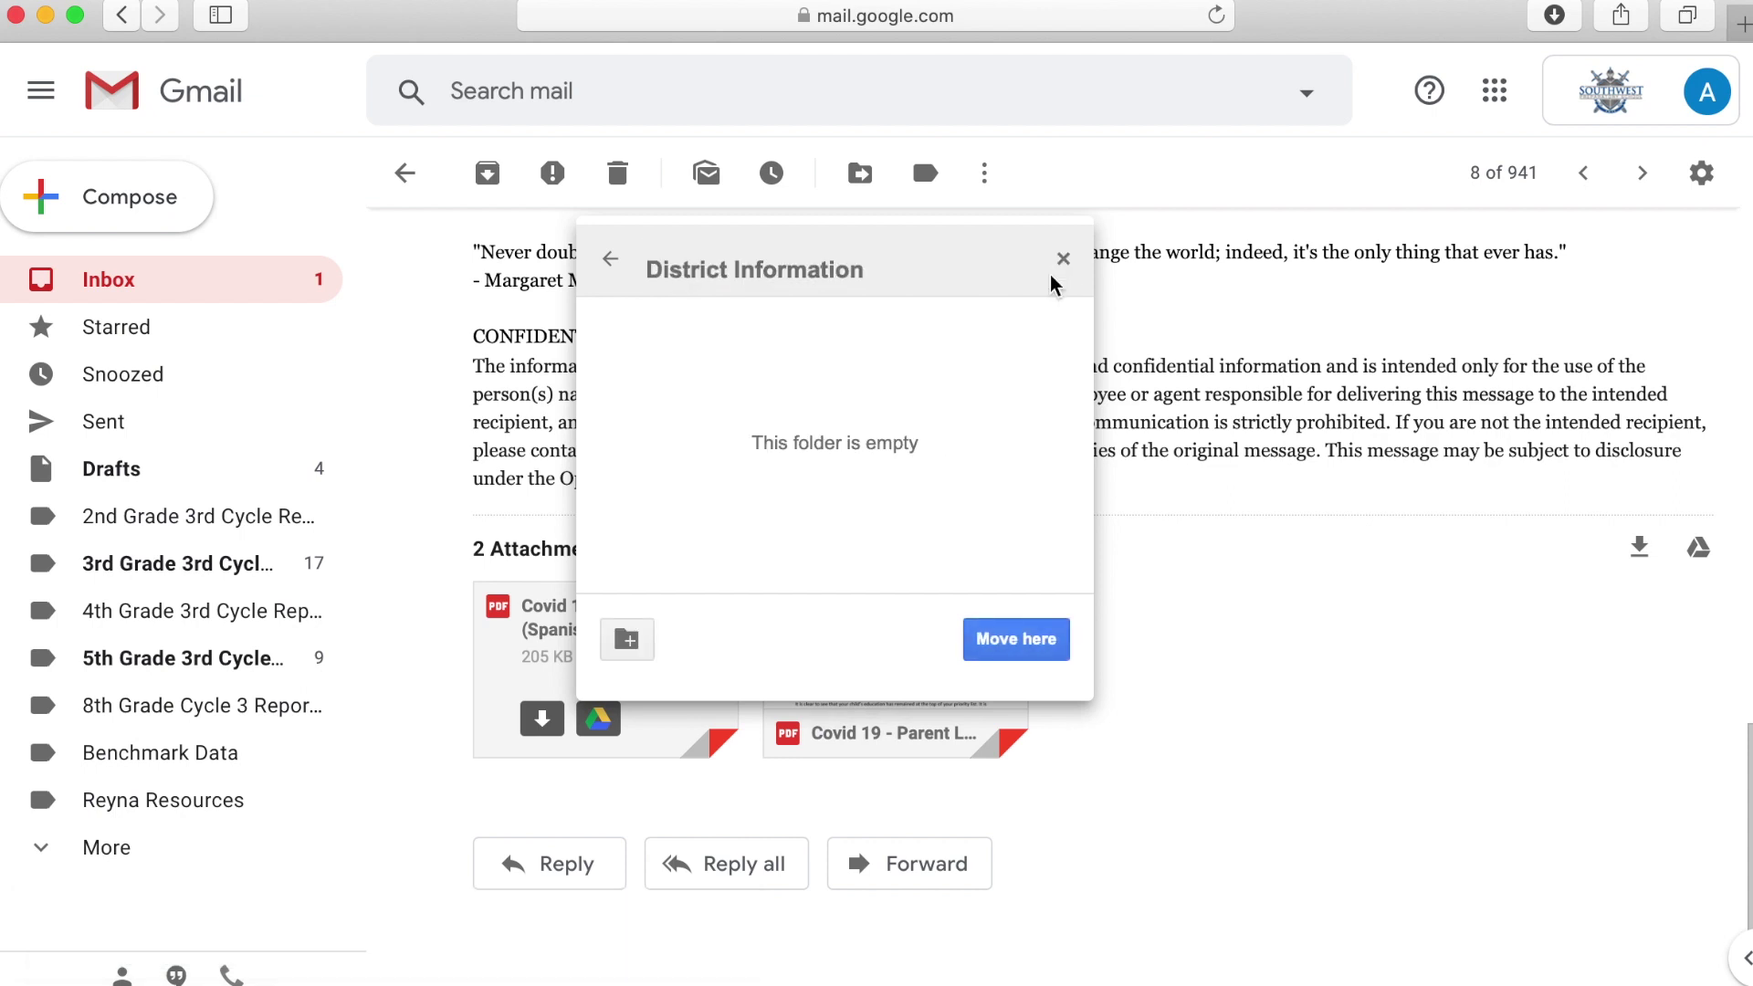
click(1016, 645)
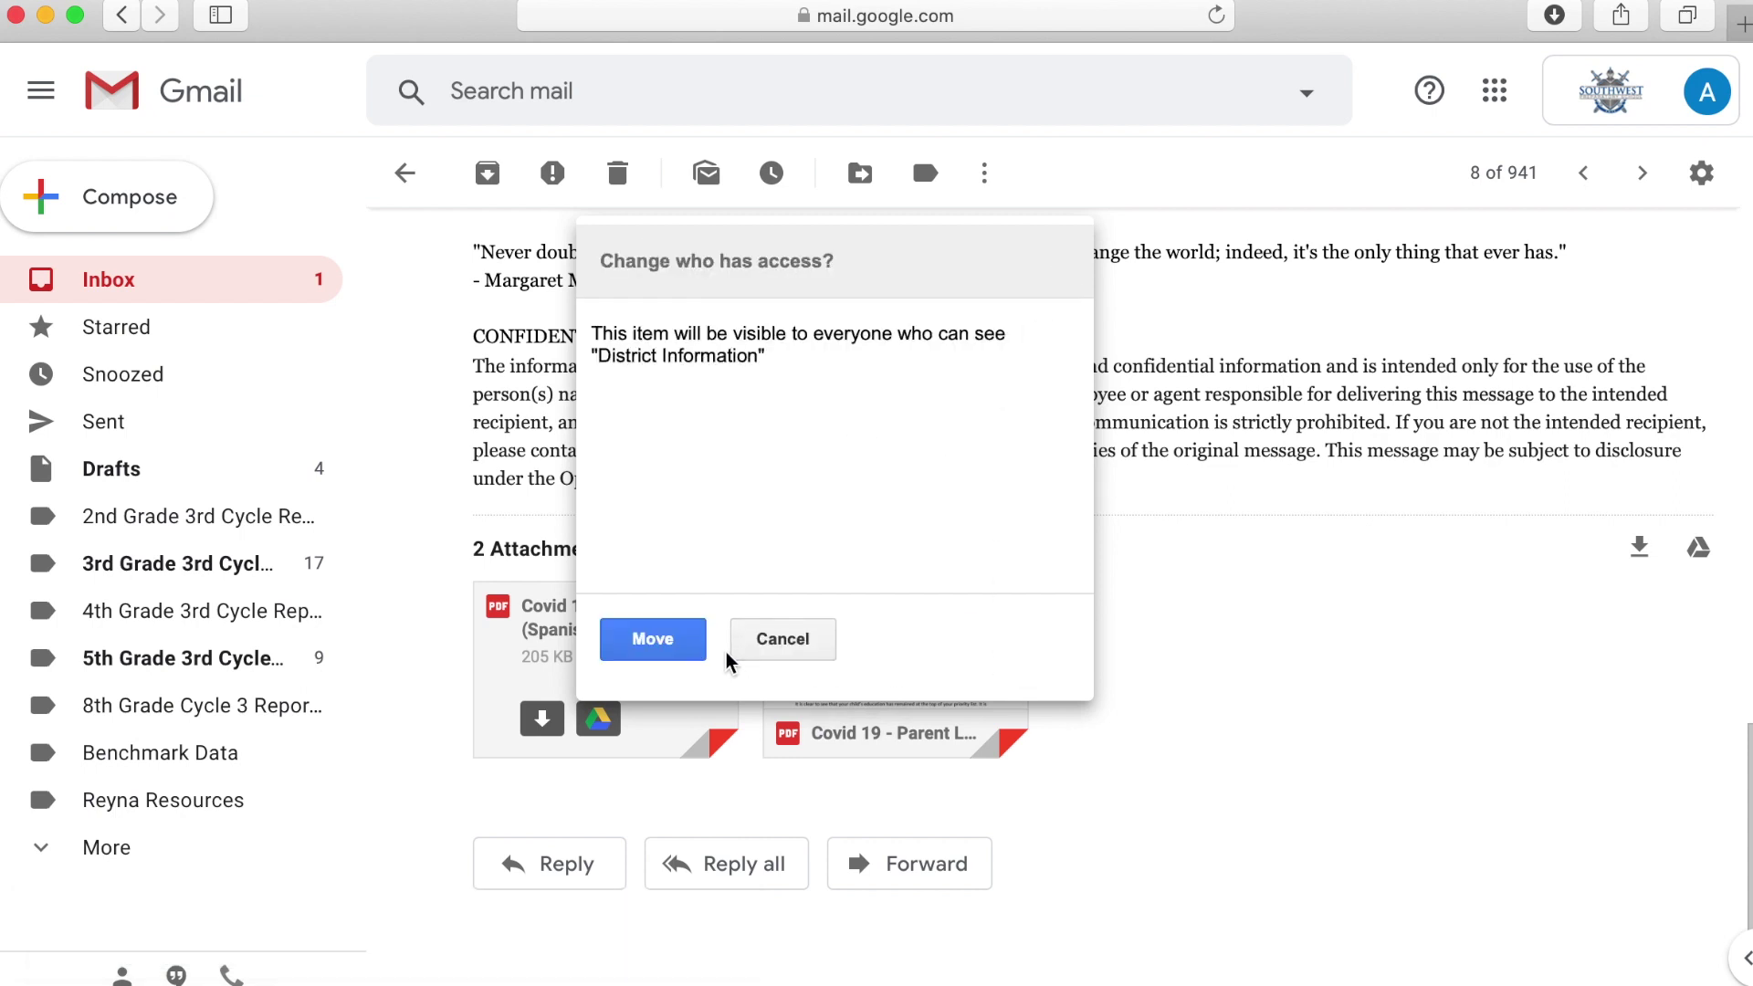
click(663, 652)
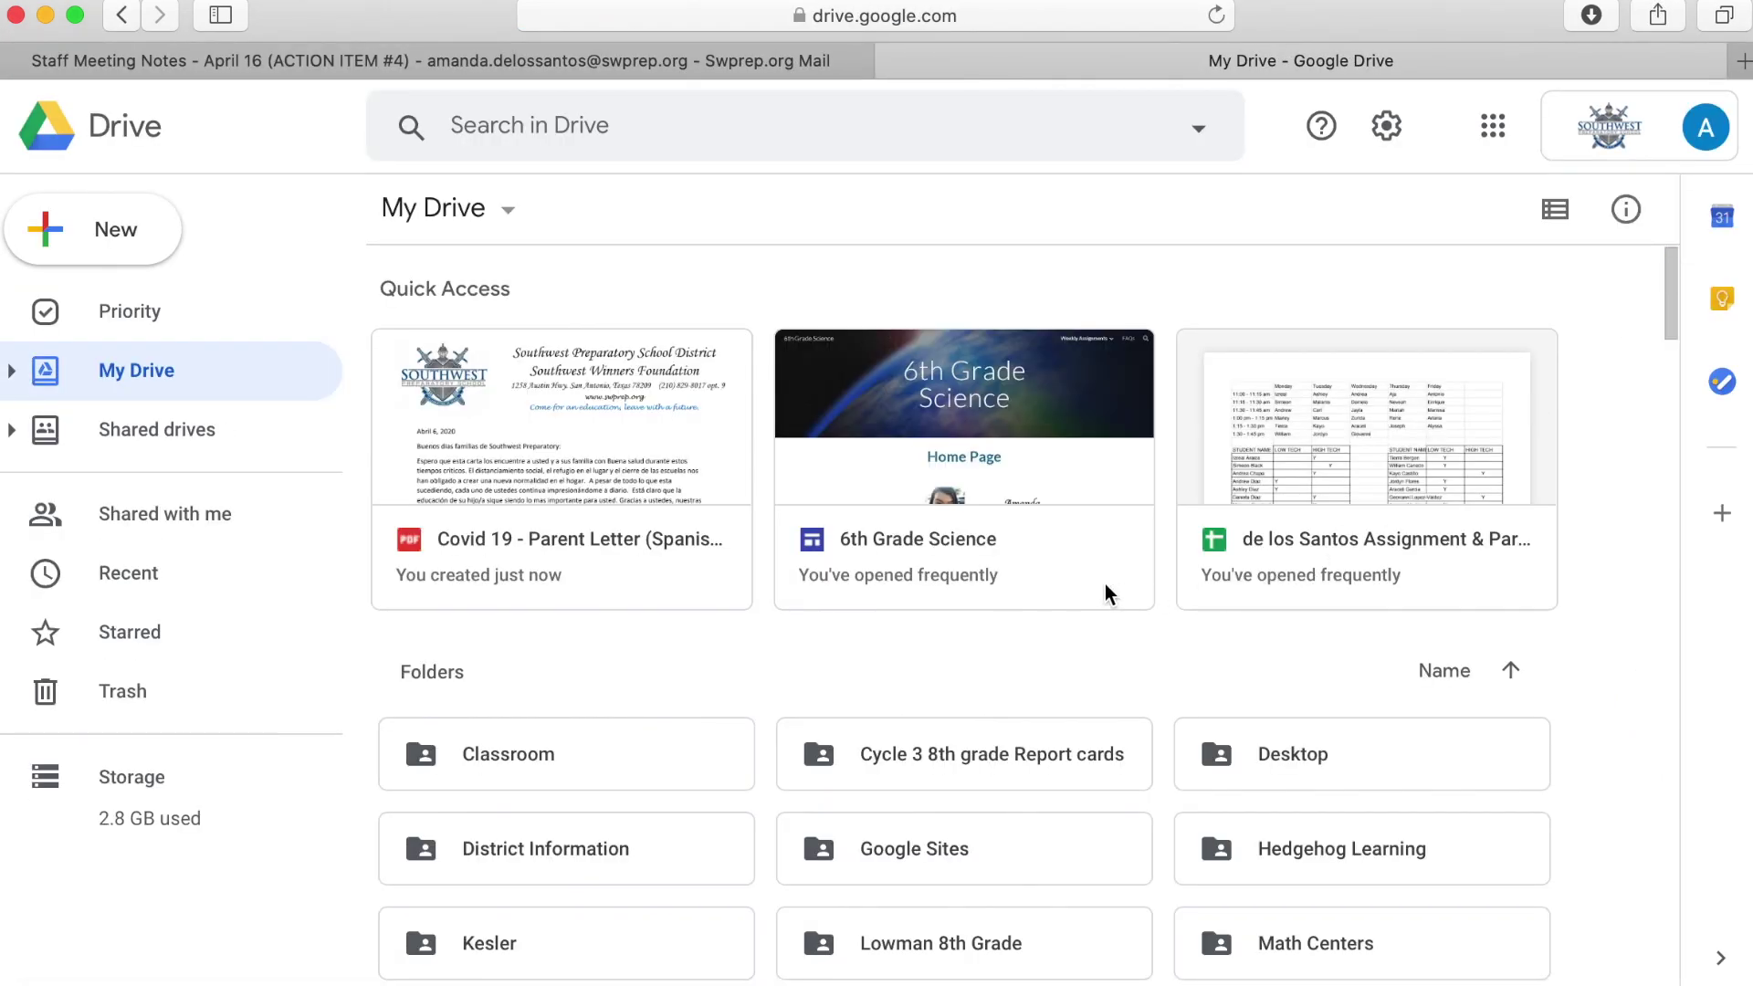
scroll(1106, 594, down, 2)
Open the District Information folder in Drive and bring up its sharing options
double_click(625, 747)
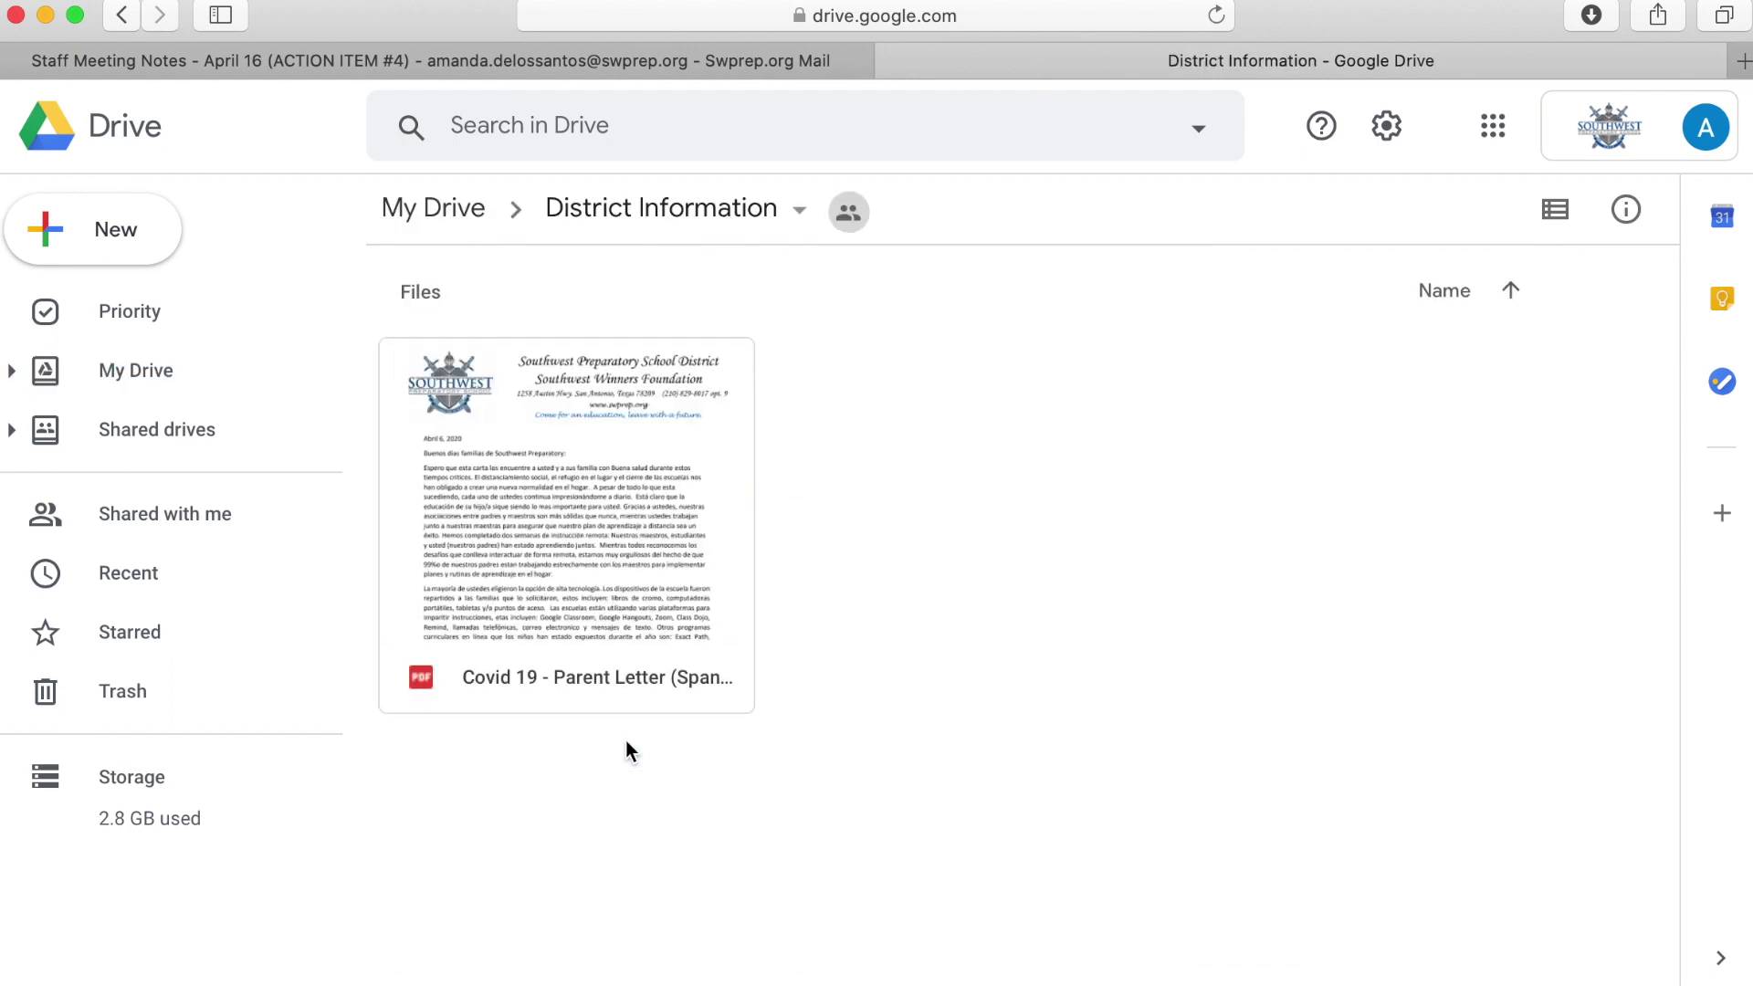
click(849, 216)
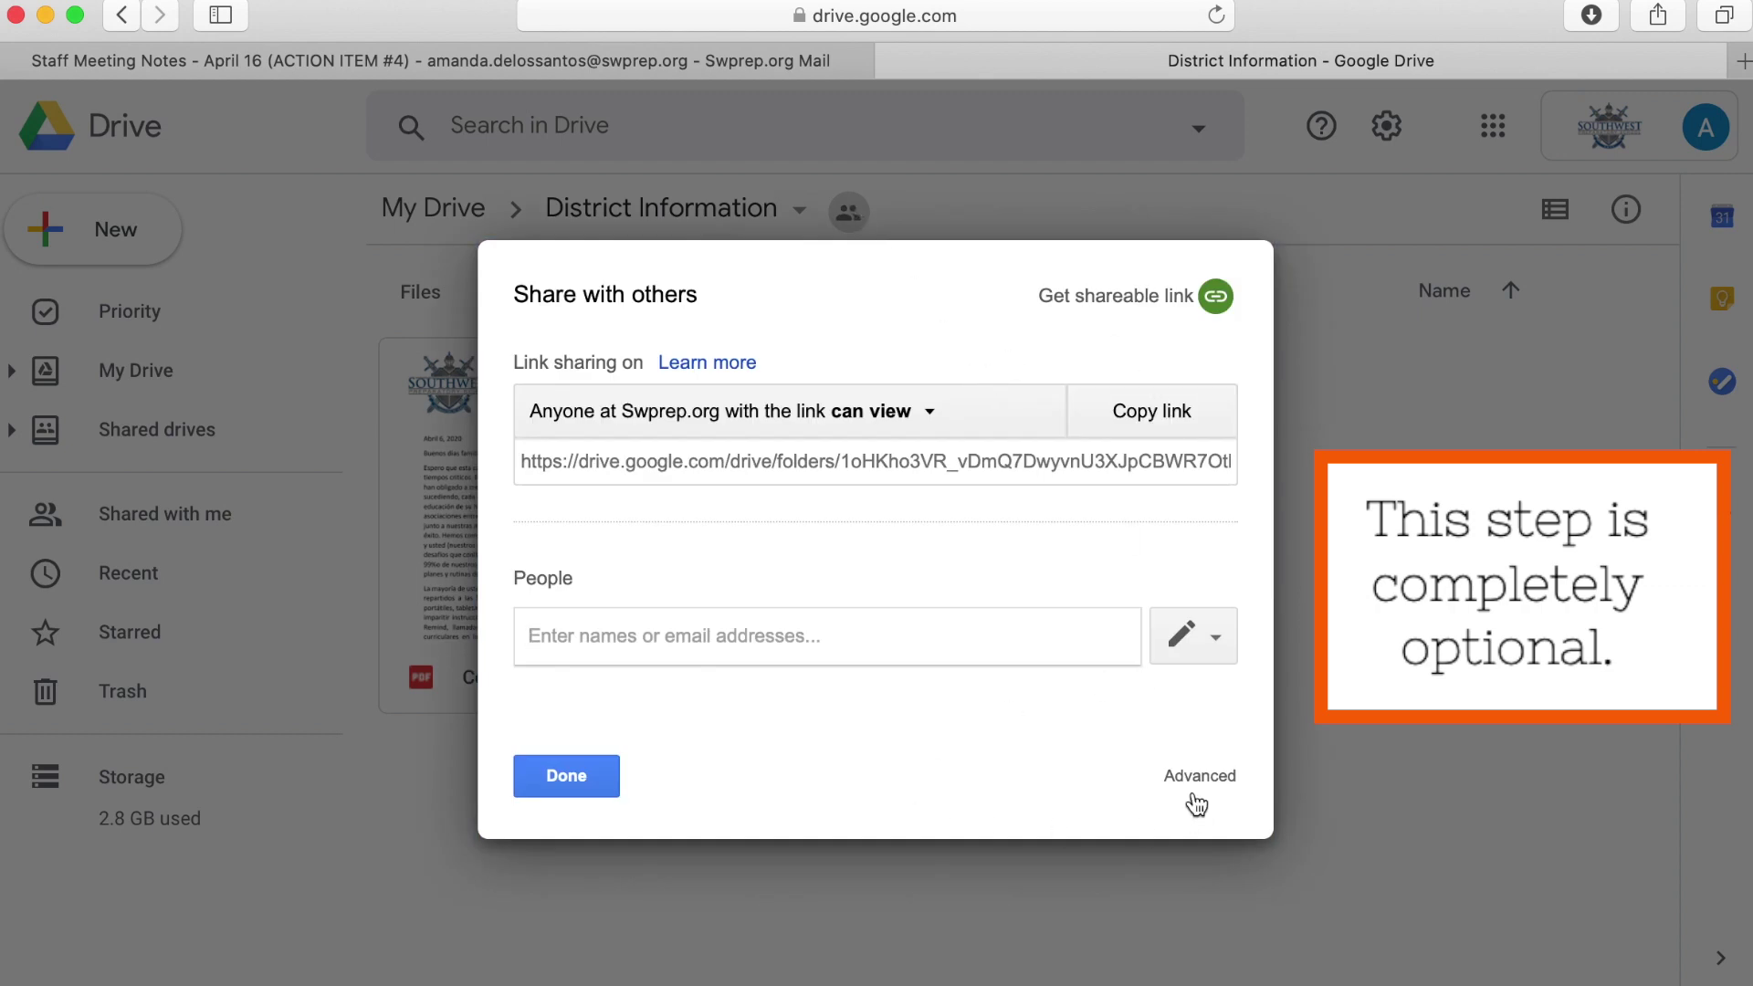
Set District Information link sharing to 'On - Anyone with the link' and save
click(1200, 776)
click(1161, 404)
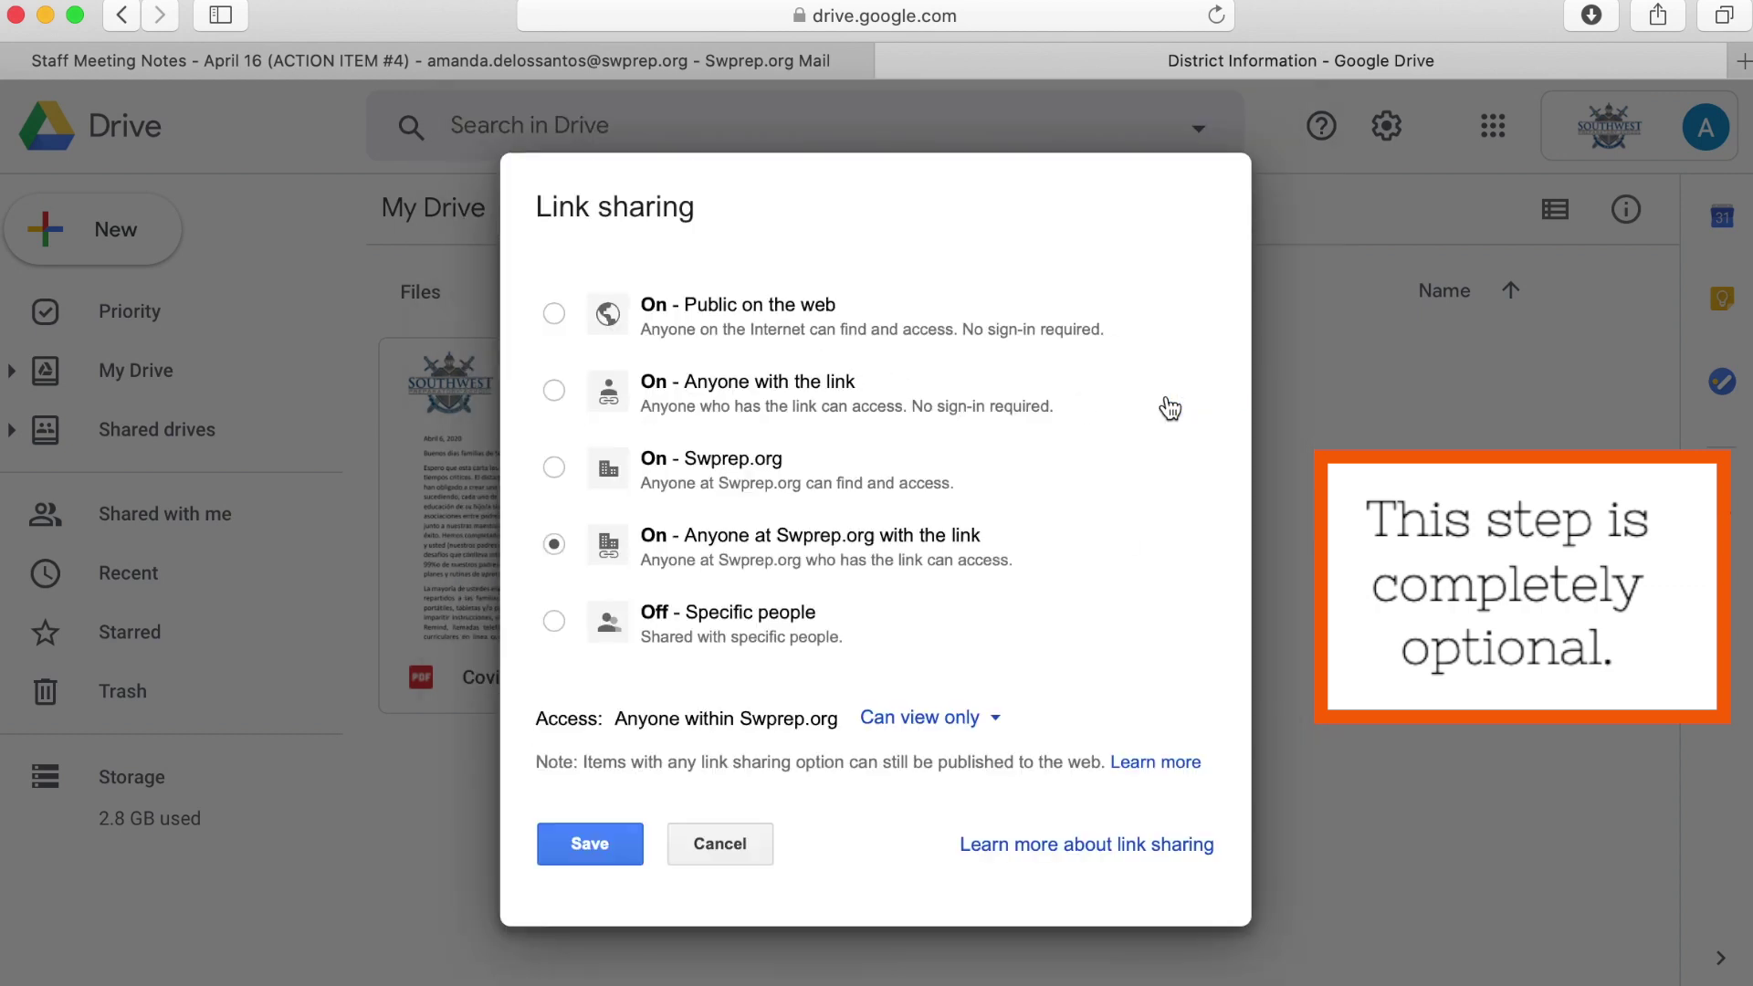
click(699, 387)
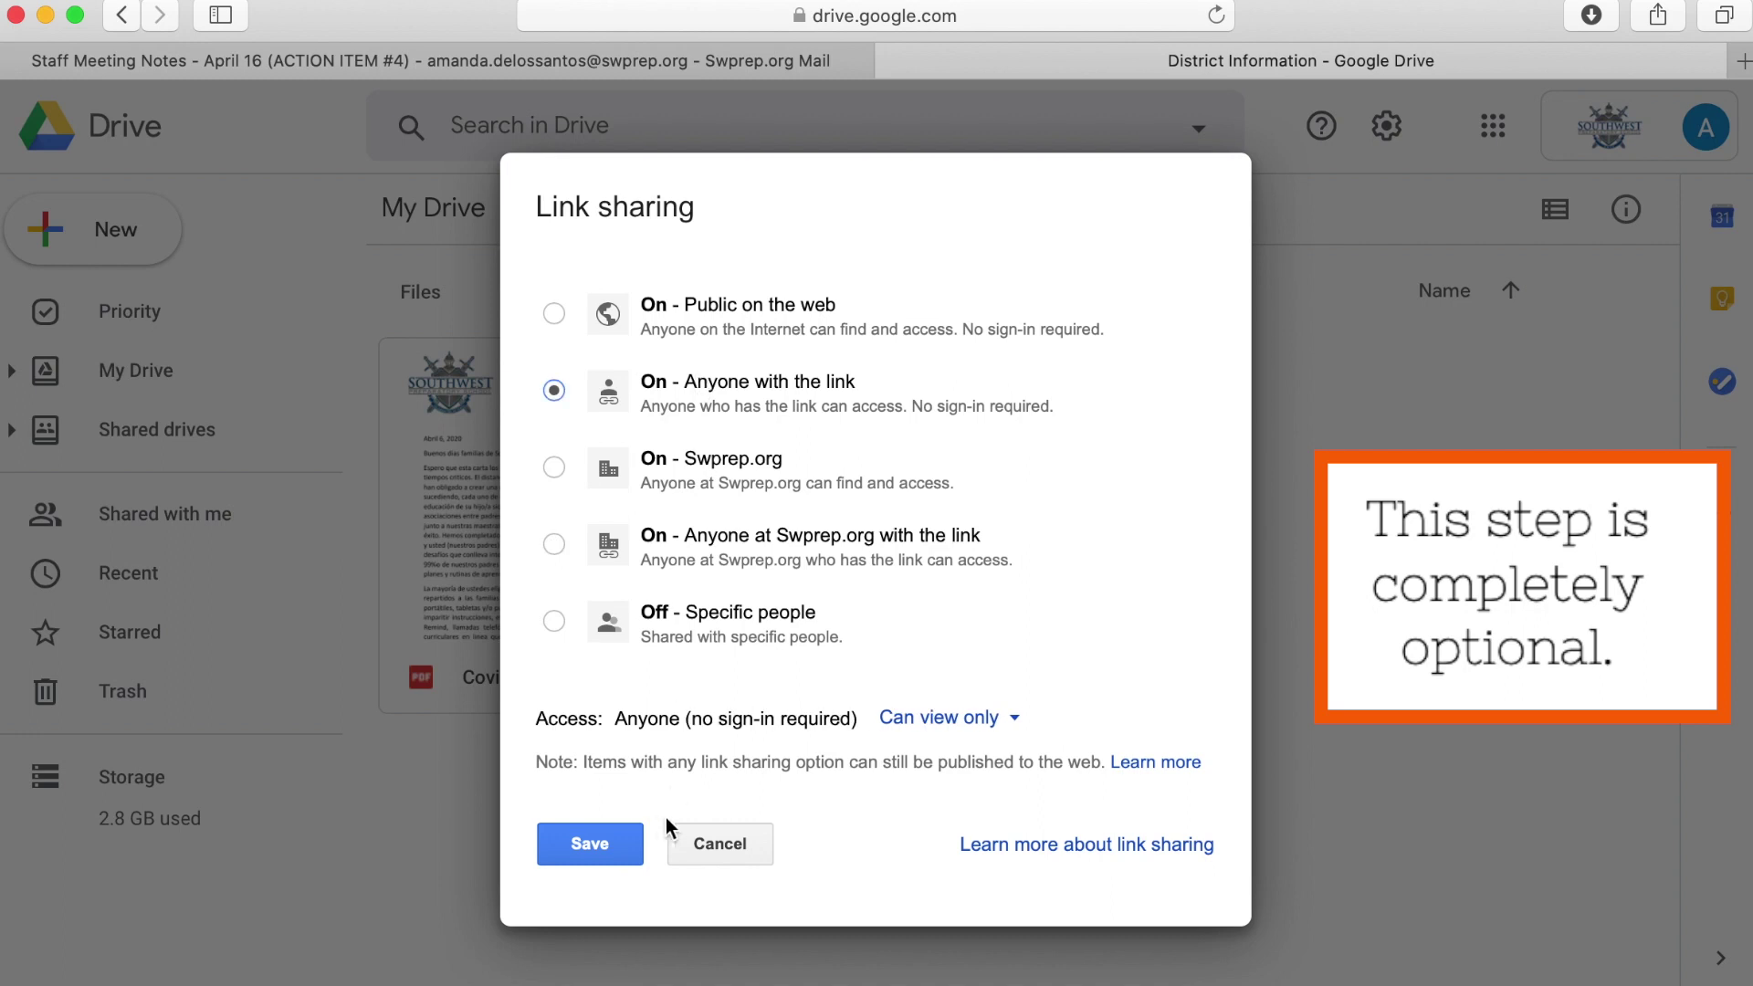
click(594, 844)
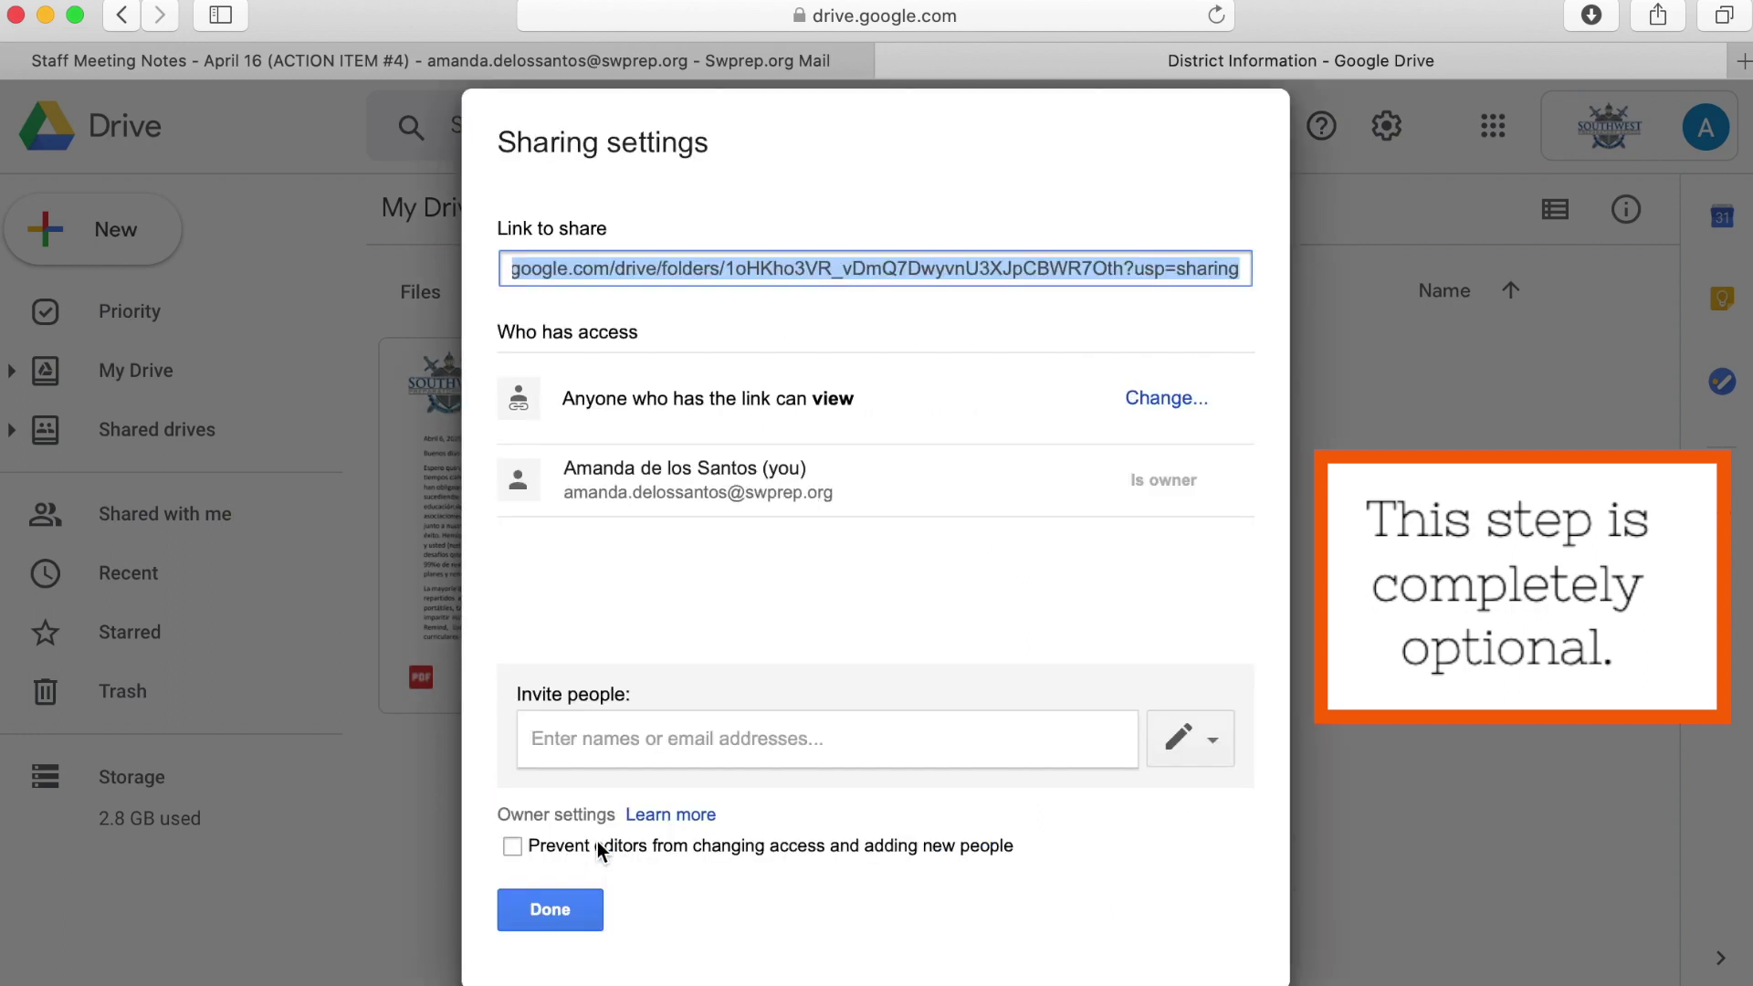
click(577, 918)
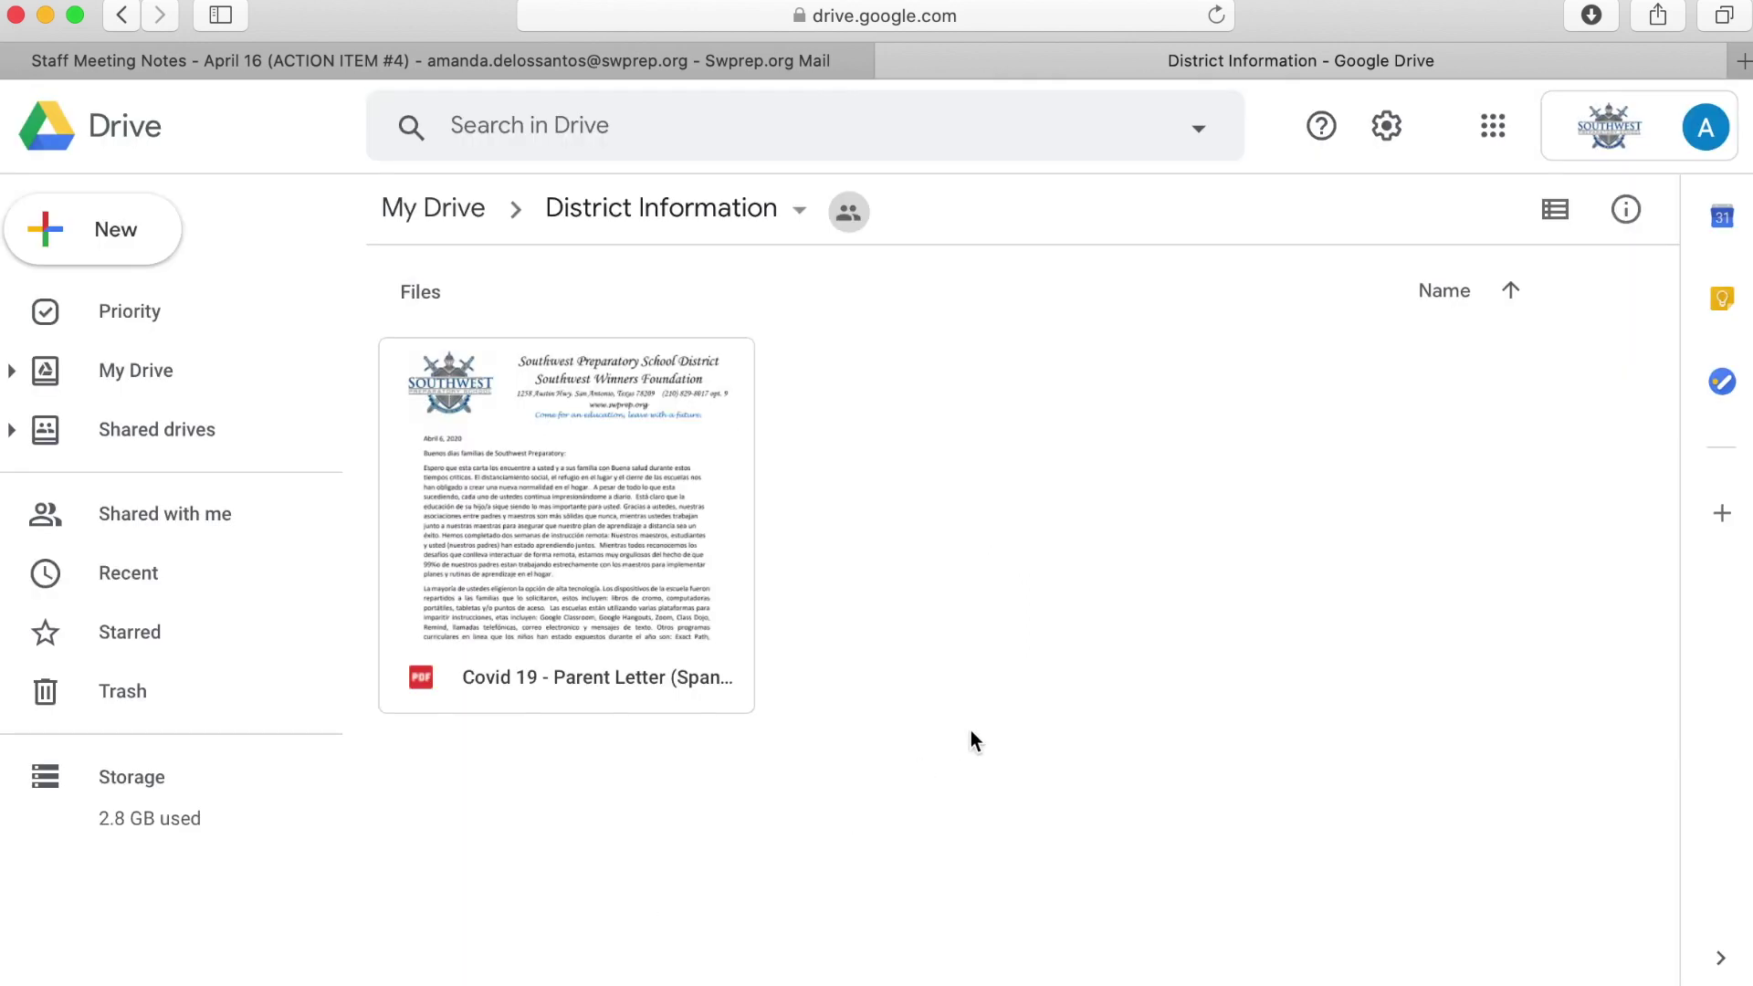
click(665, 69)
Preview NoChildFlexibility_SP (1).jpg from the meal service email in the inbox
click(301, 319)
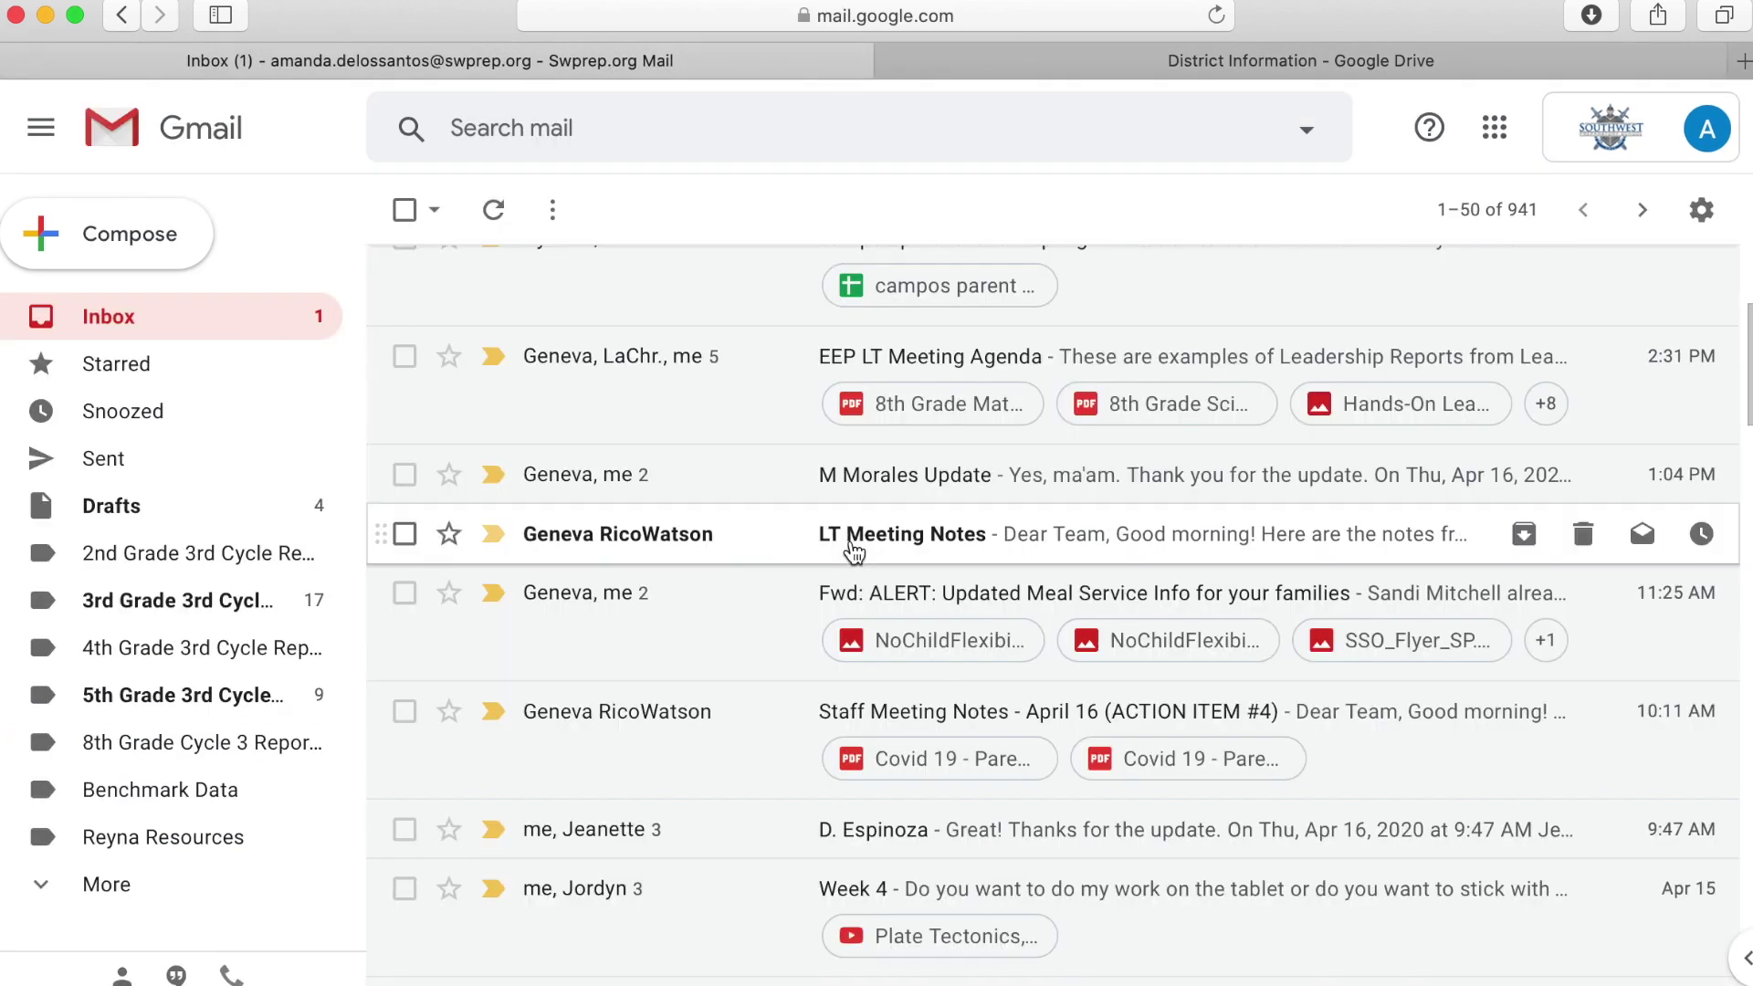
scroll(732, 657, down, 3)
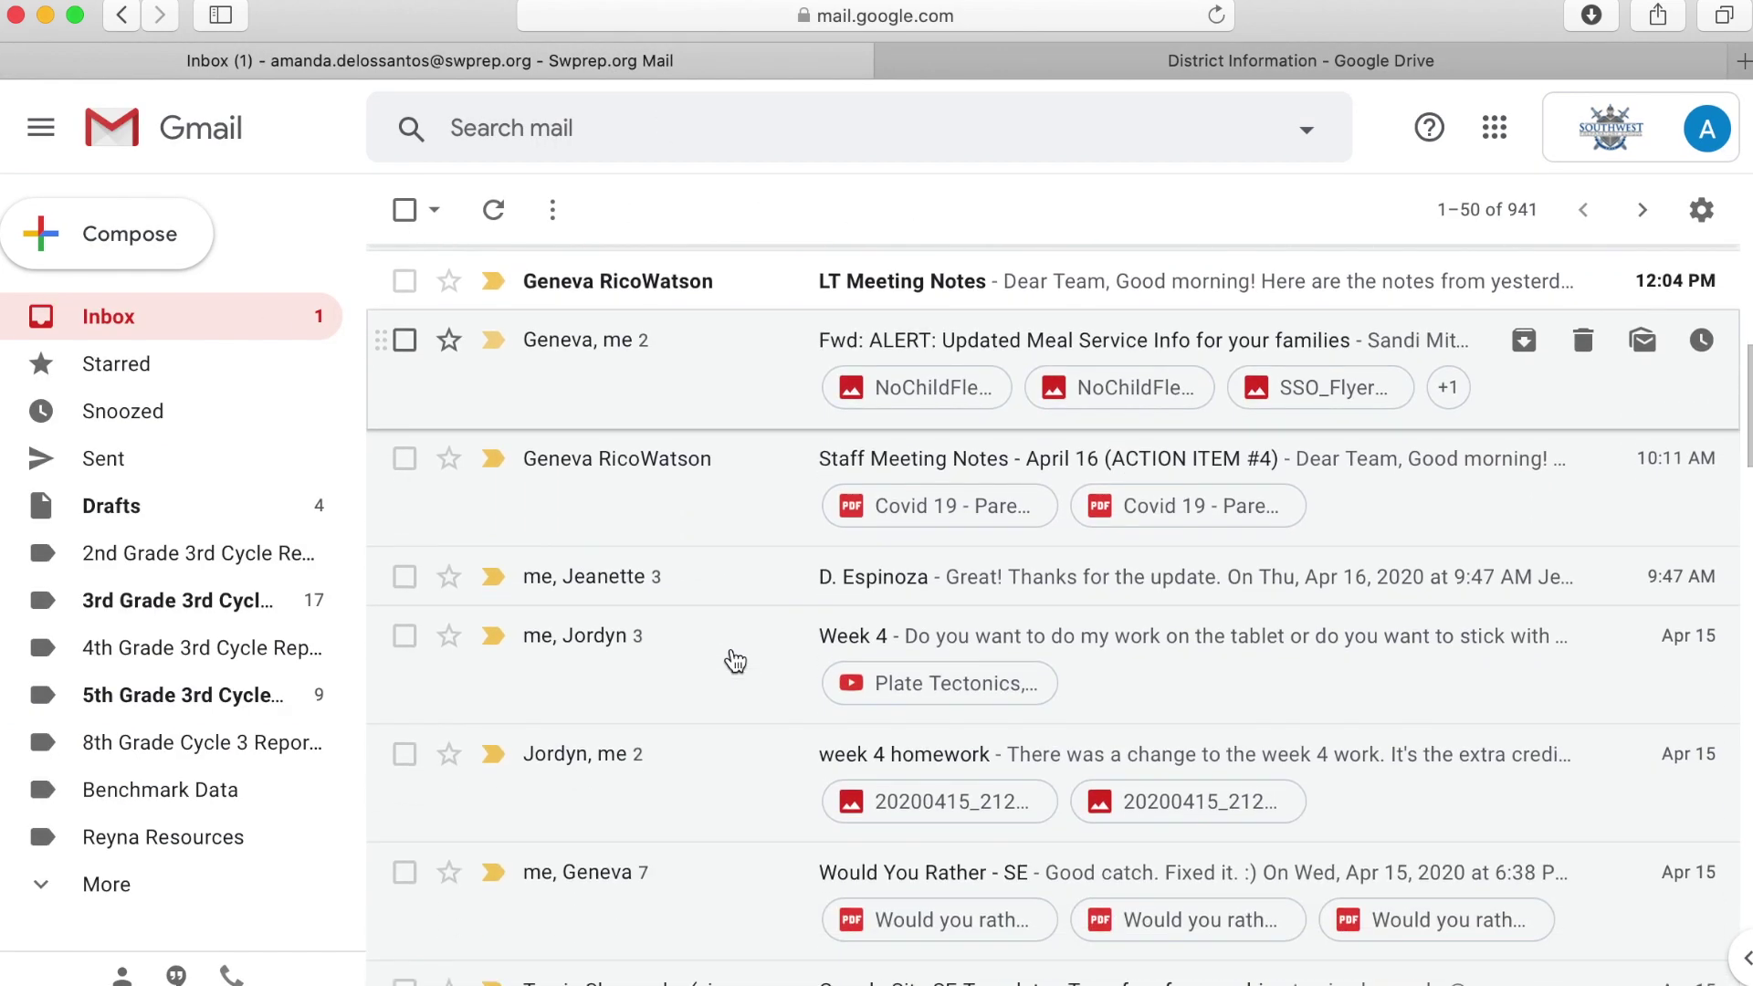
scroll(735, 660, down, 1)
scroll(734, 661, down, 1)
scroll(734, 661, down, 1)
scroll(735, 660, down, 1)
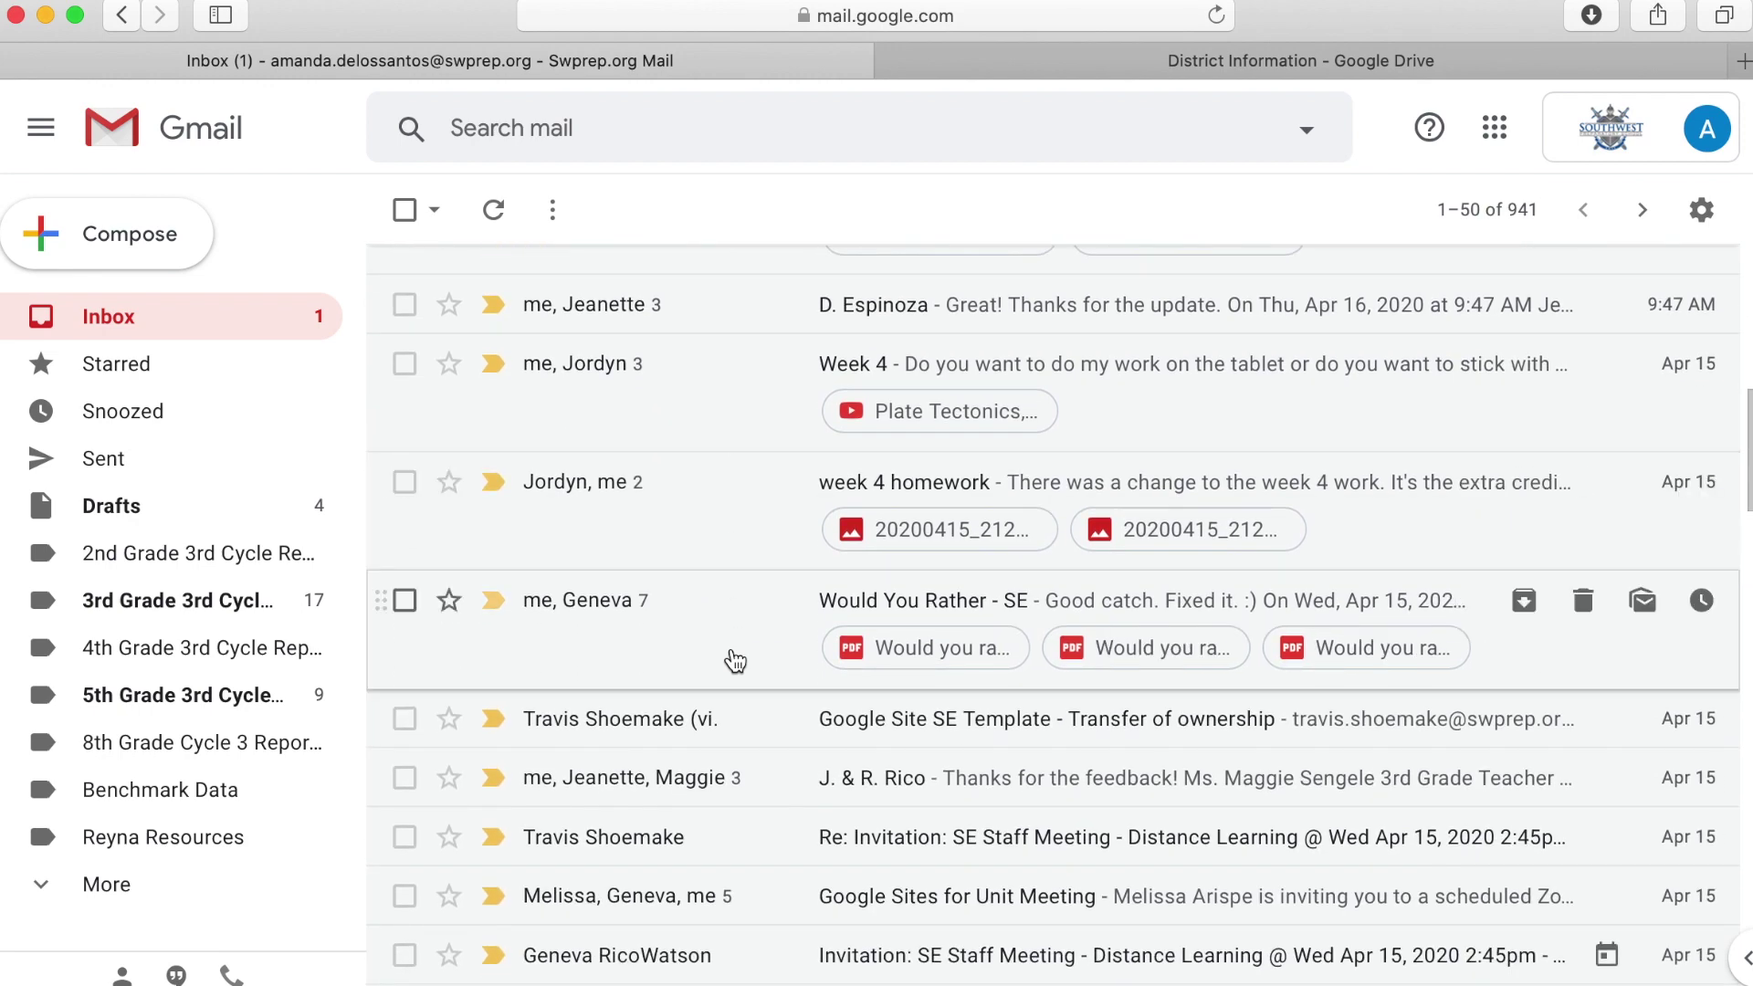
scroll(735, 660, up, 3)
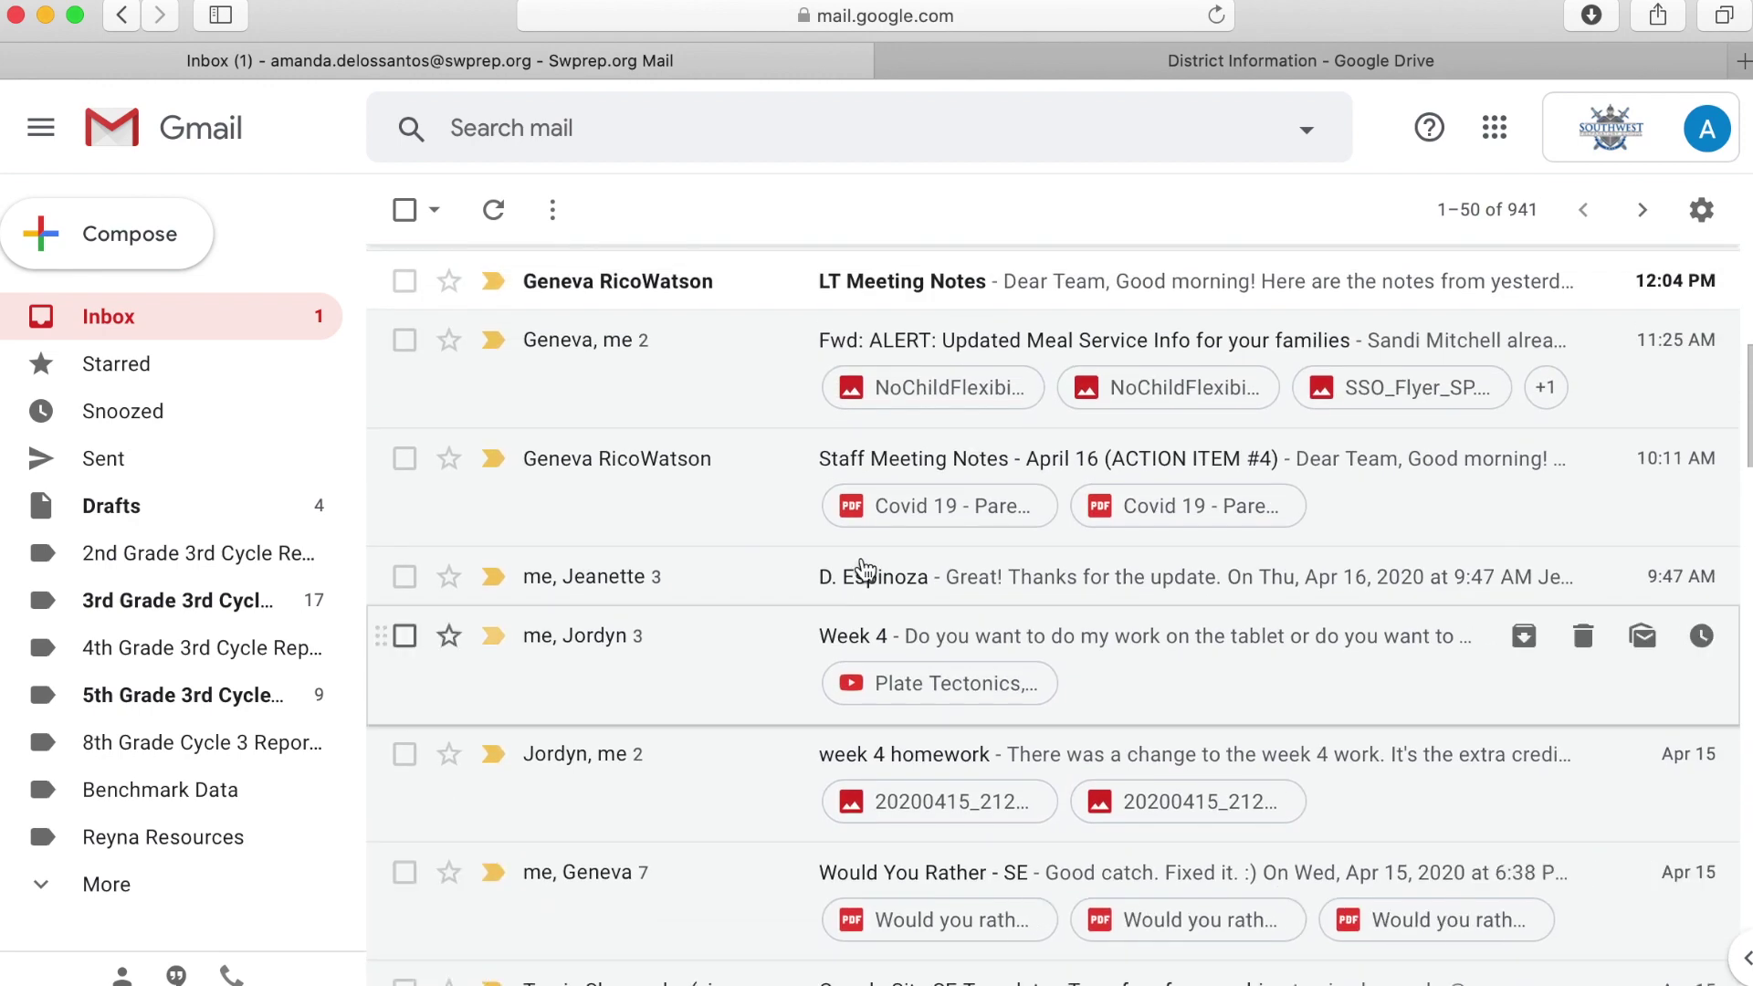
click(948, 395)
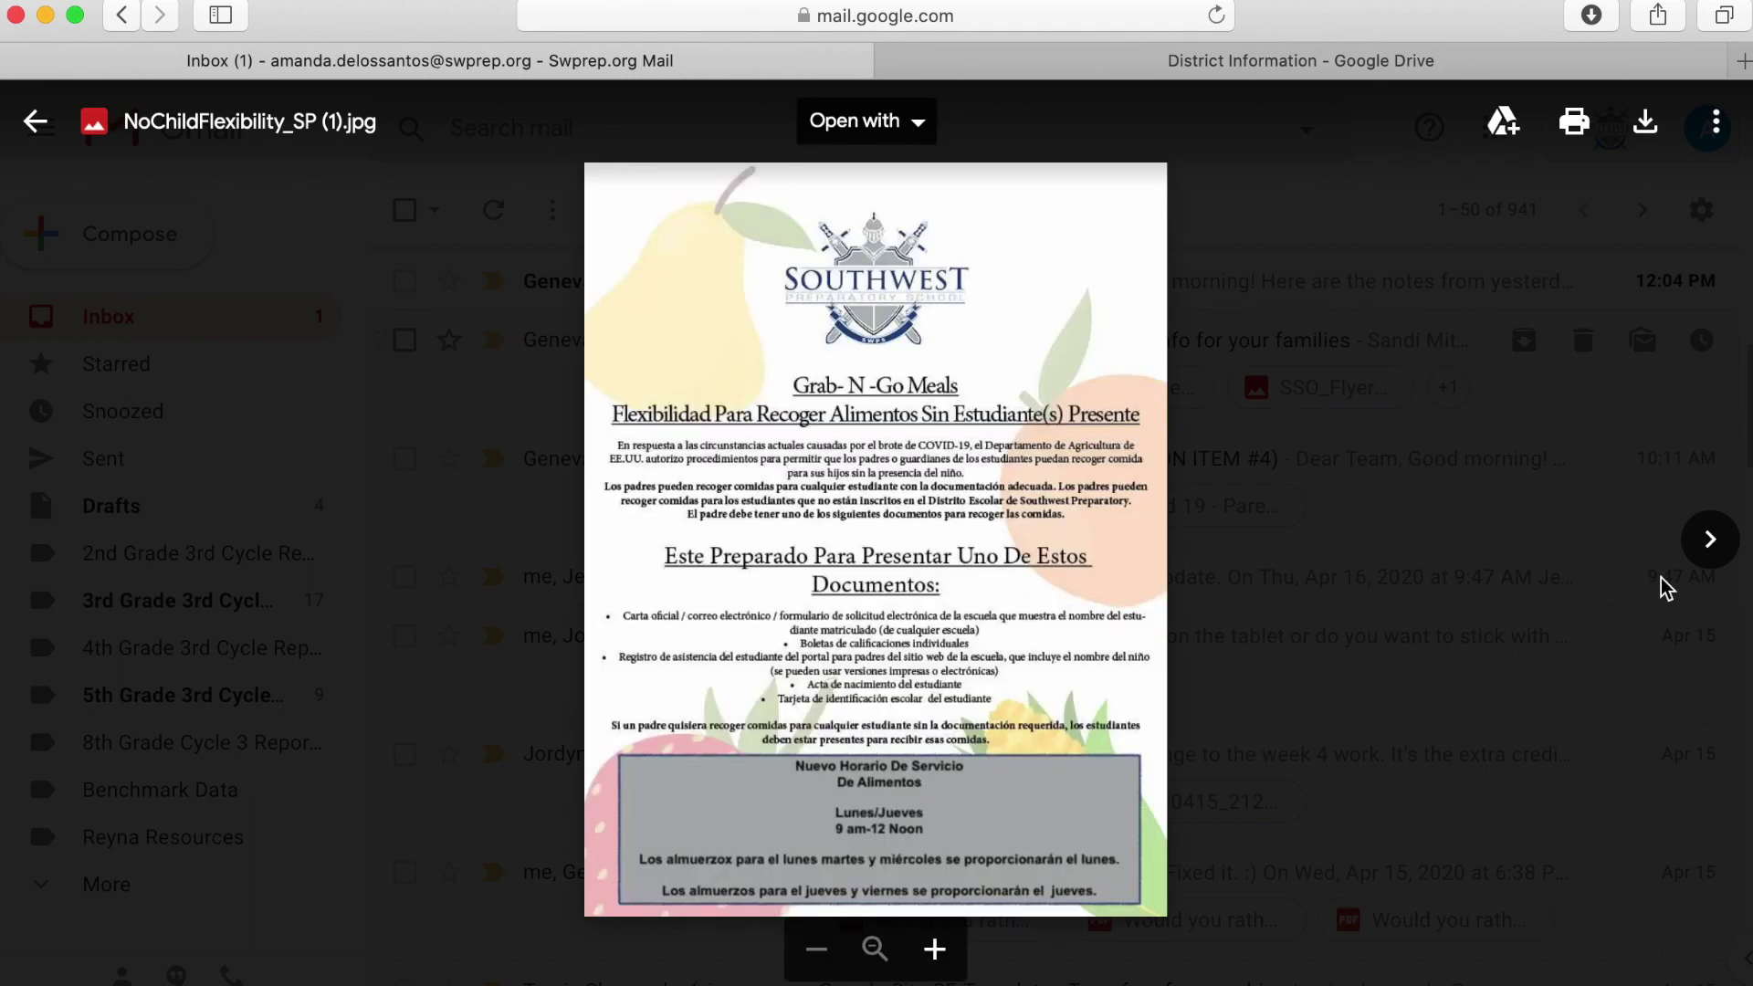
Add NoChildFlexibility_SP (1).jpg to Drive and move it into District Information
click(1506, 123)
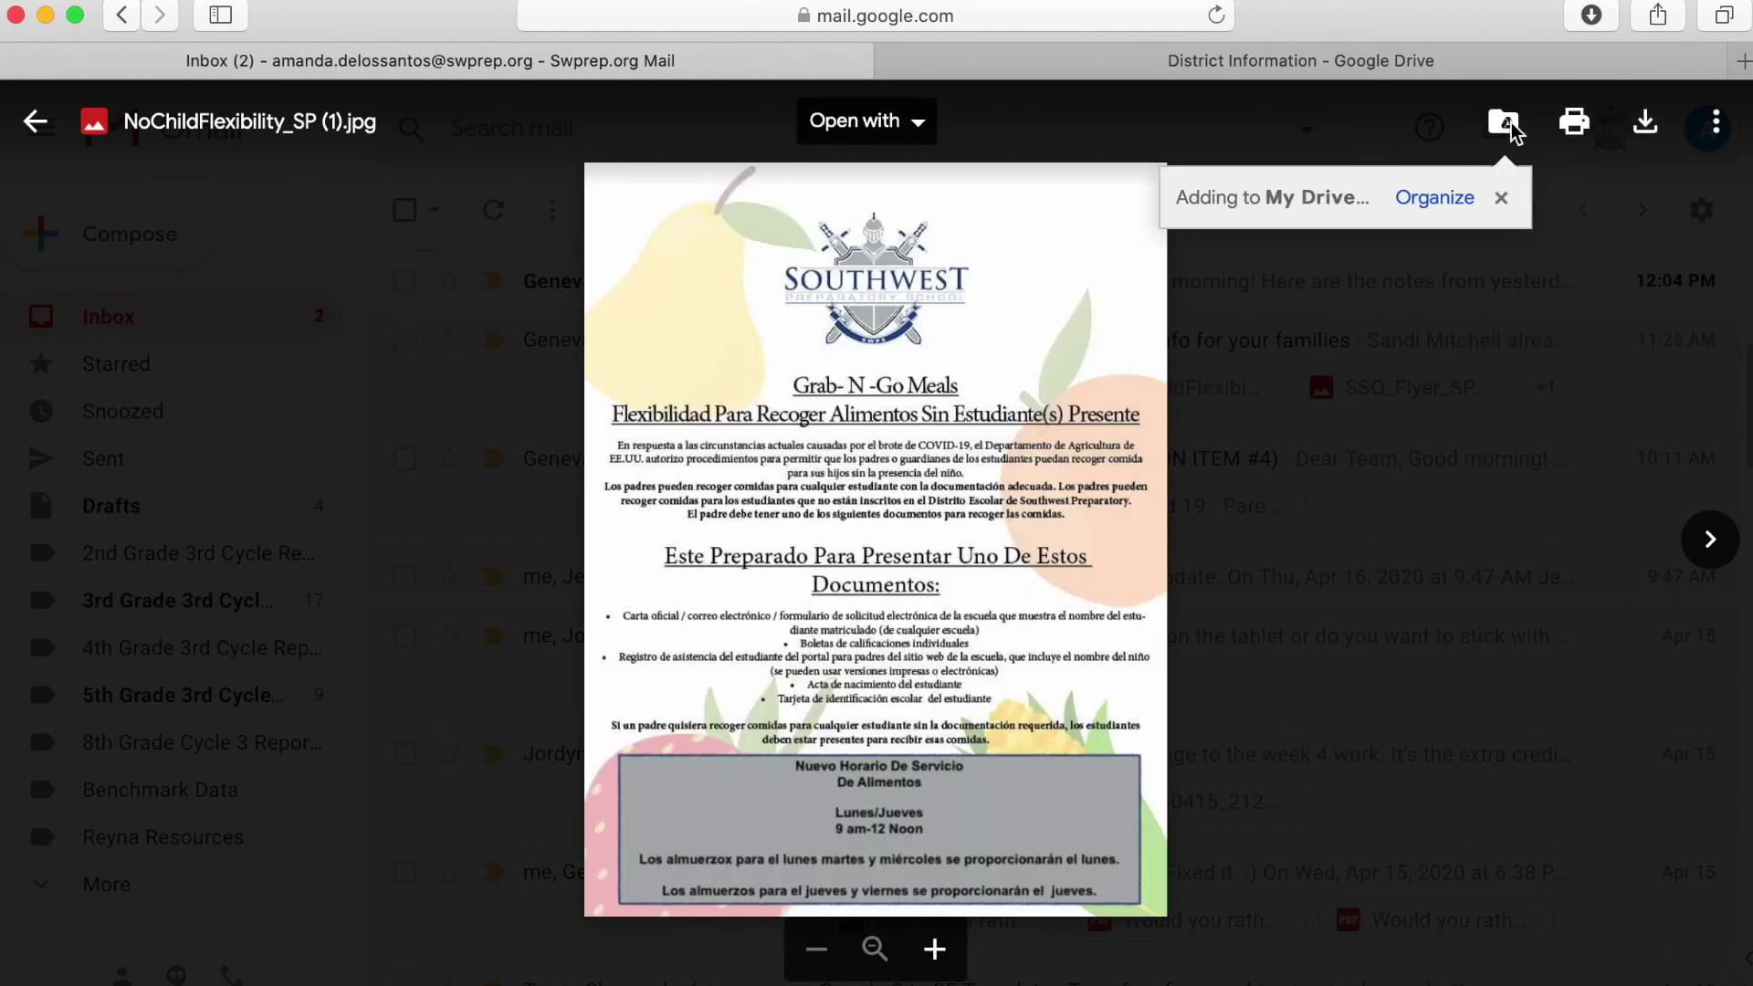
click(1462, 198)
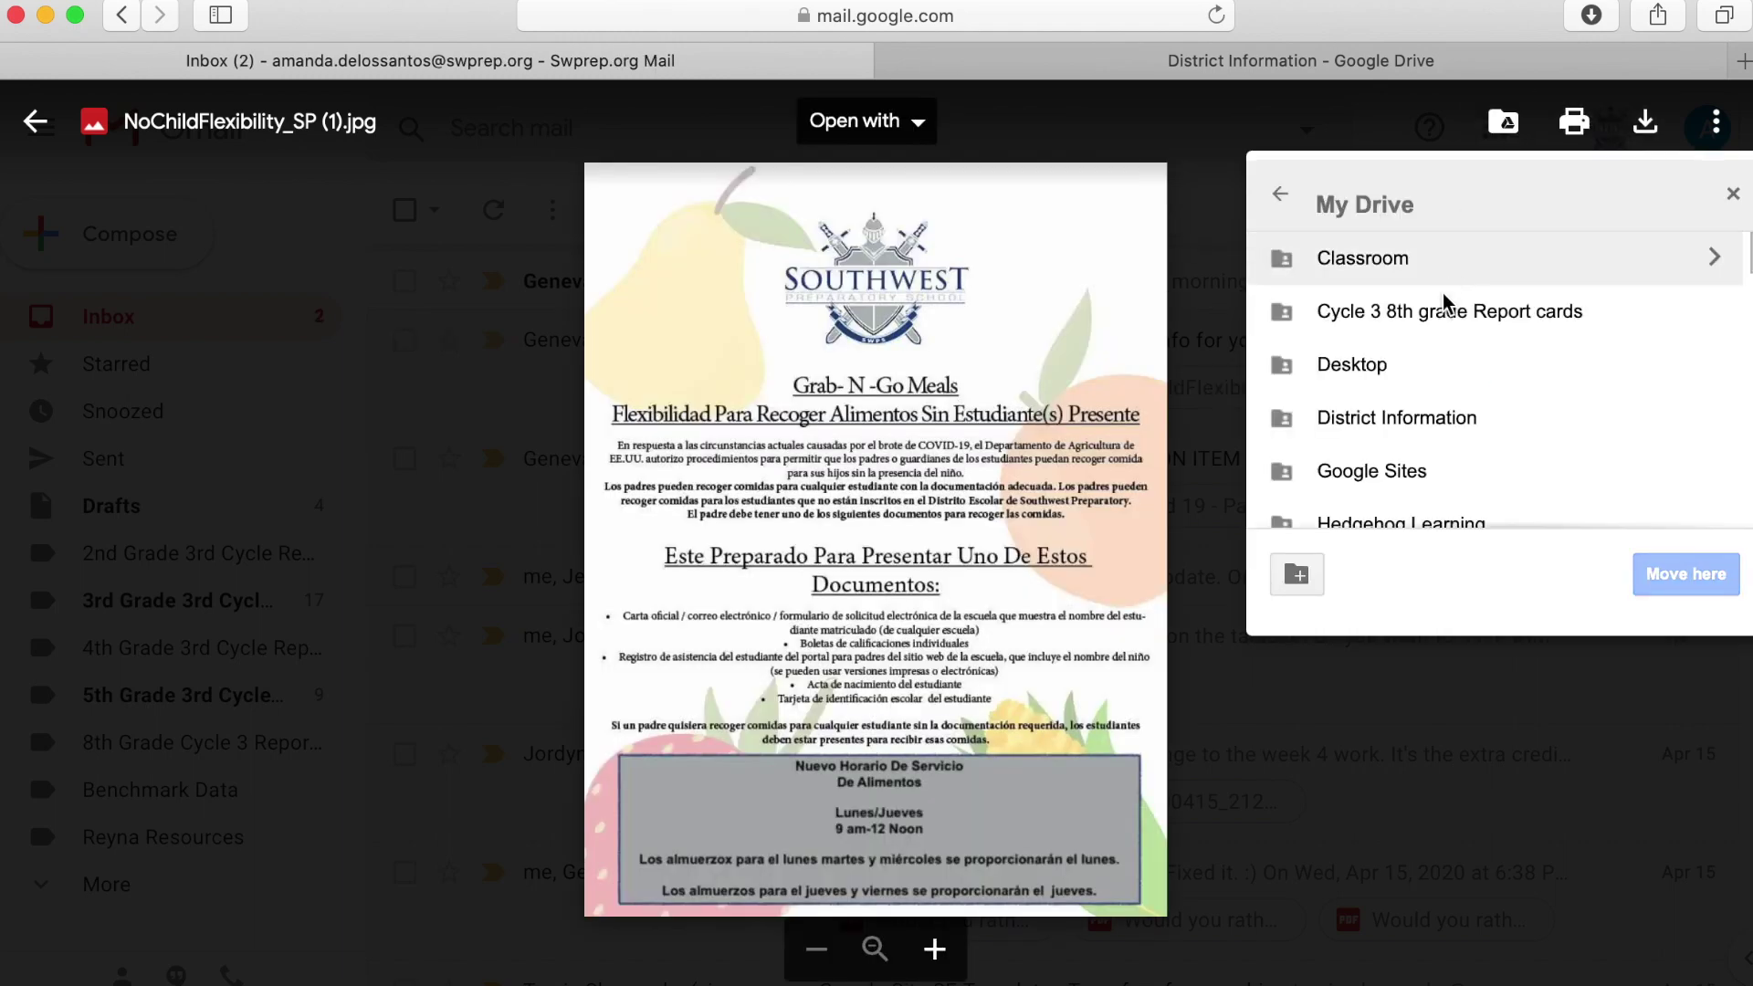
click(1713, 418)
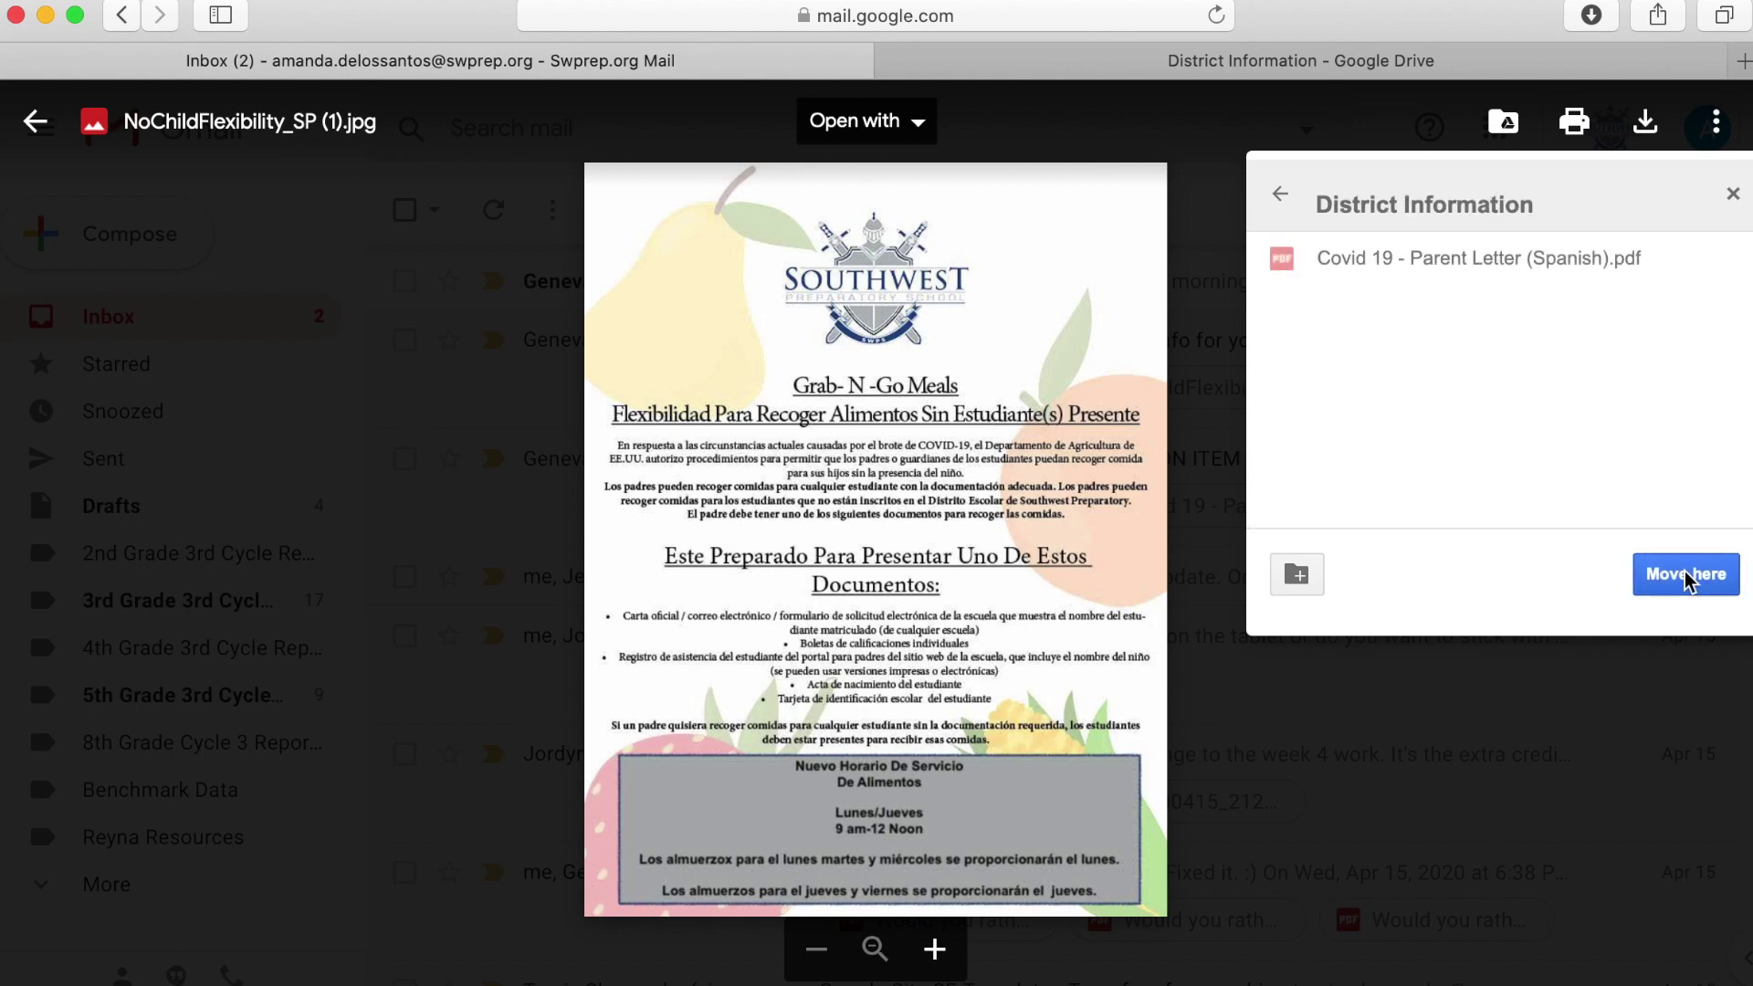
click(1688, 583)
click(1317, 581)
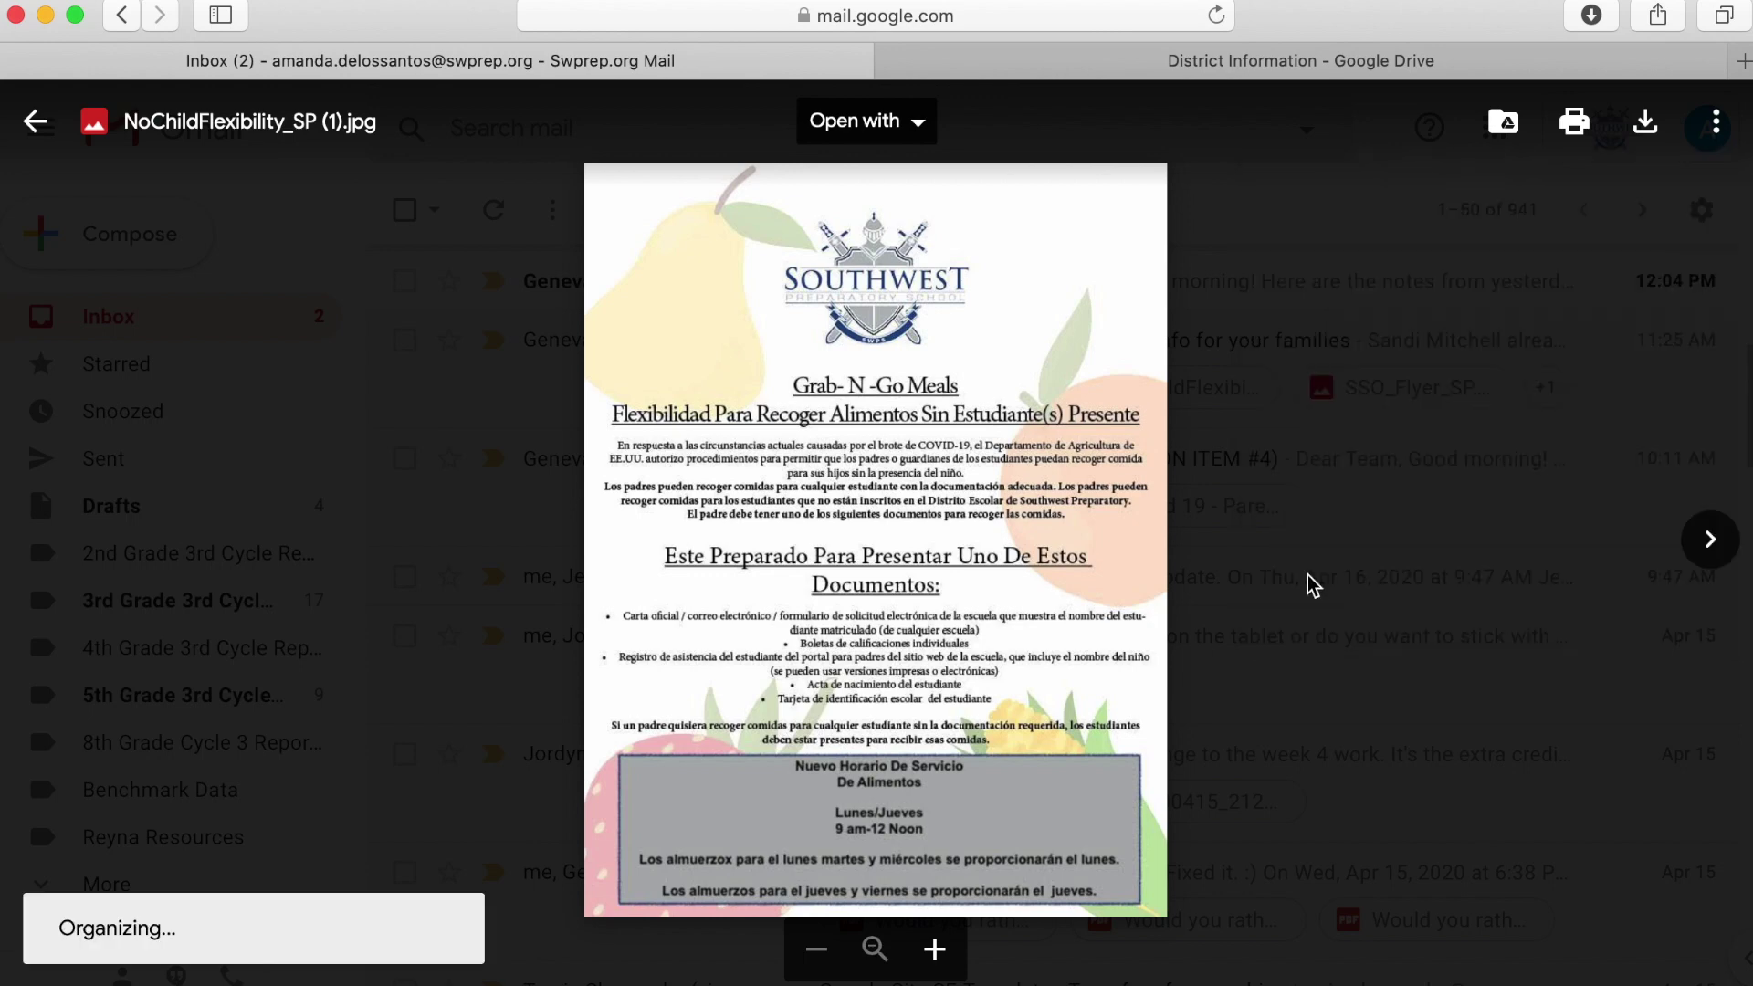
Go to NoChildFlexibility_EN.jpg and save it into the District Information folder
click(1711, 538)
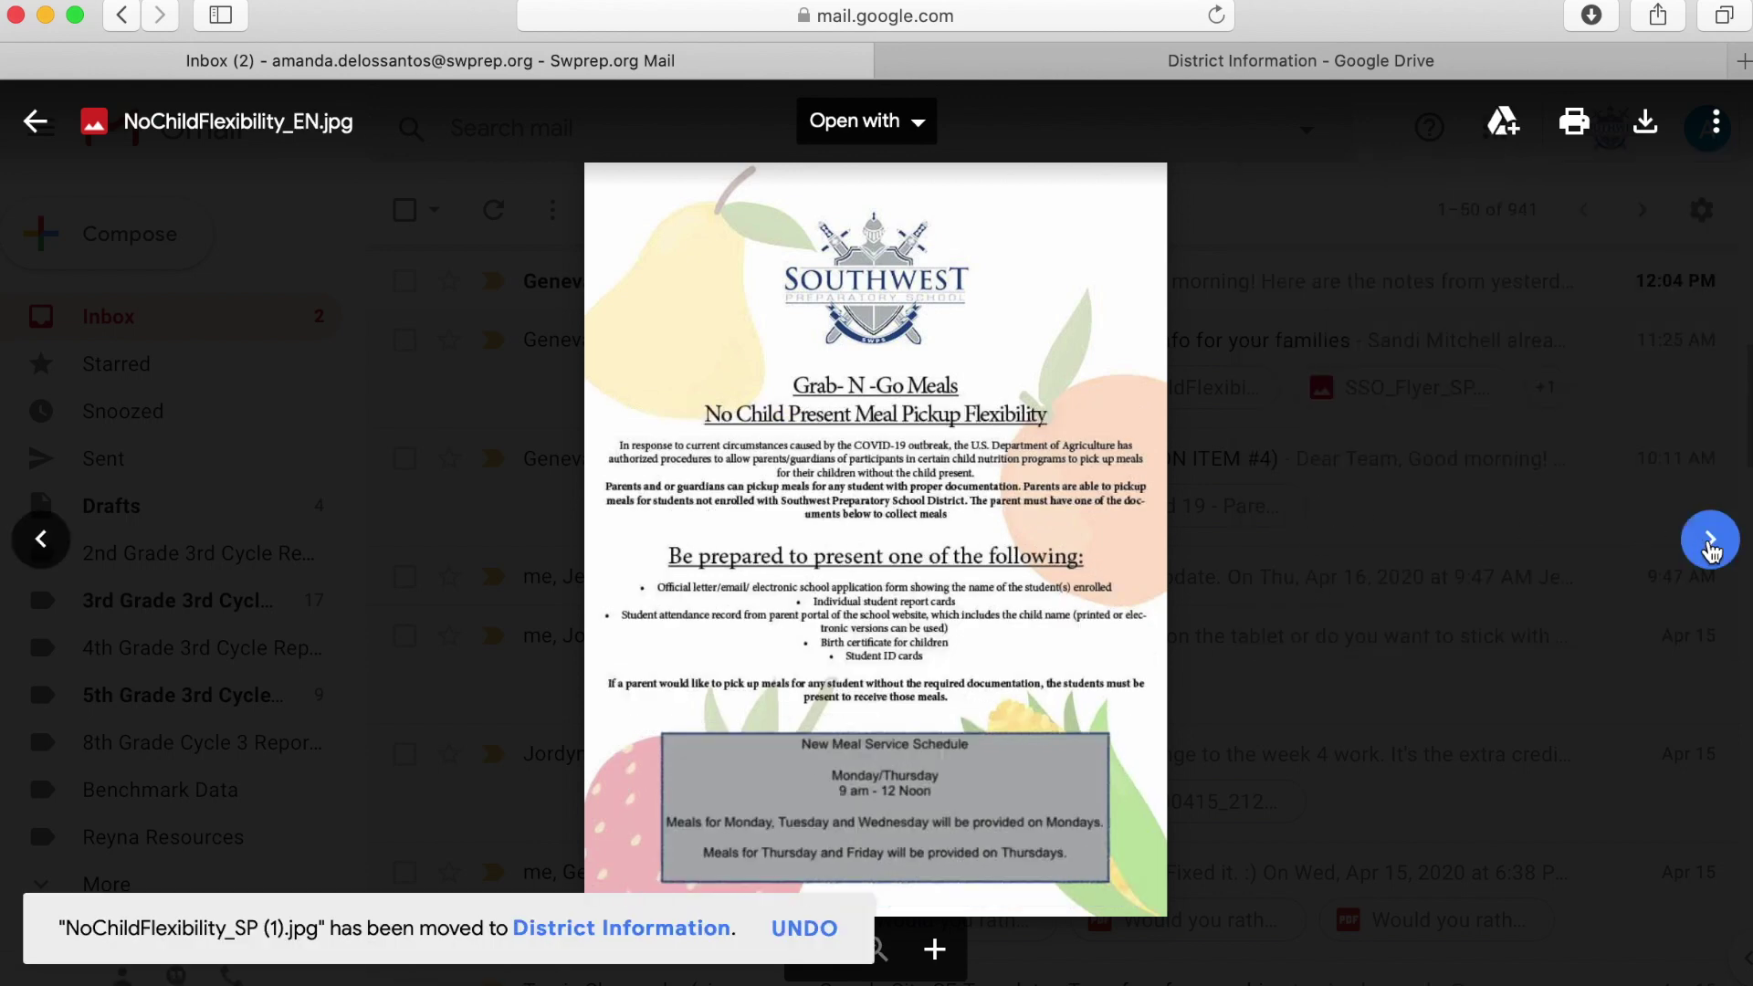
click(1503, 121)
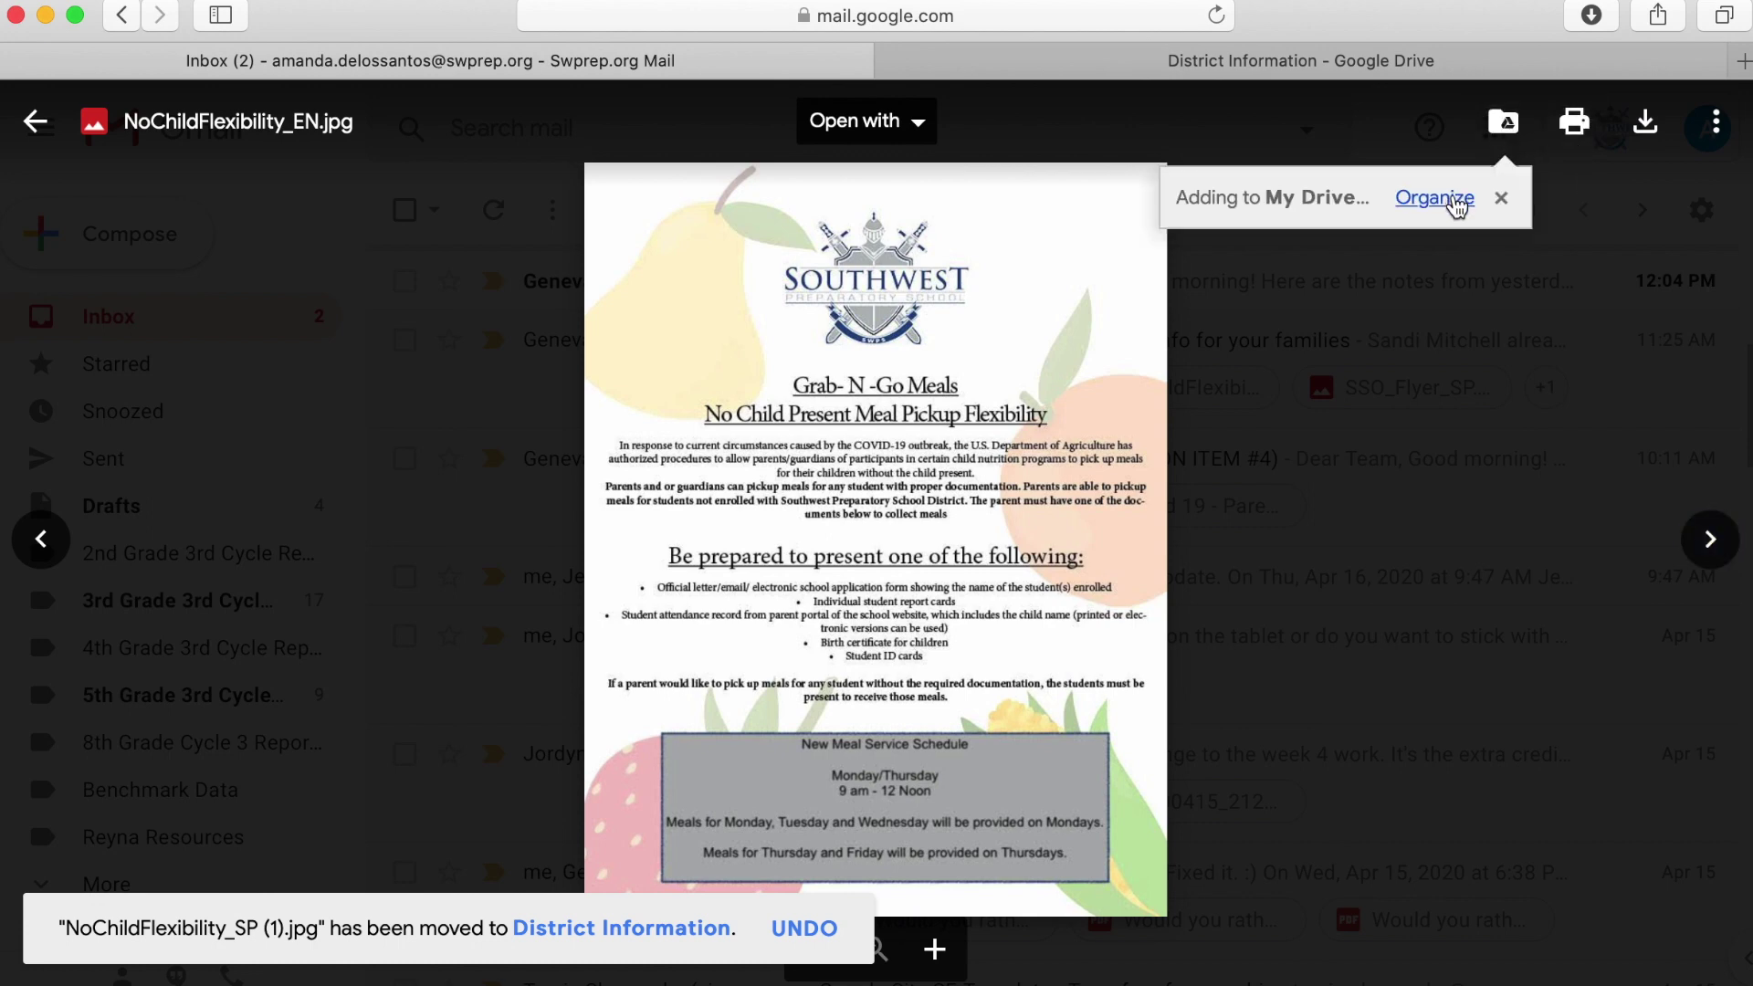
click(1452, 203)
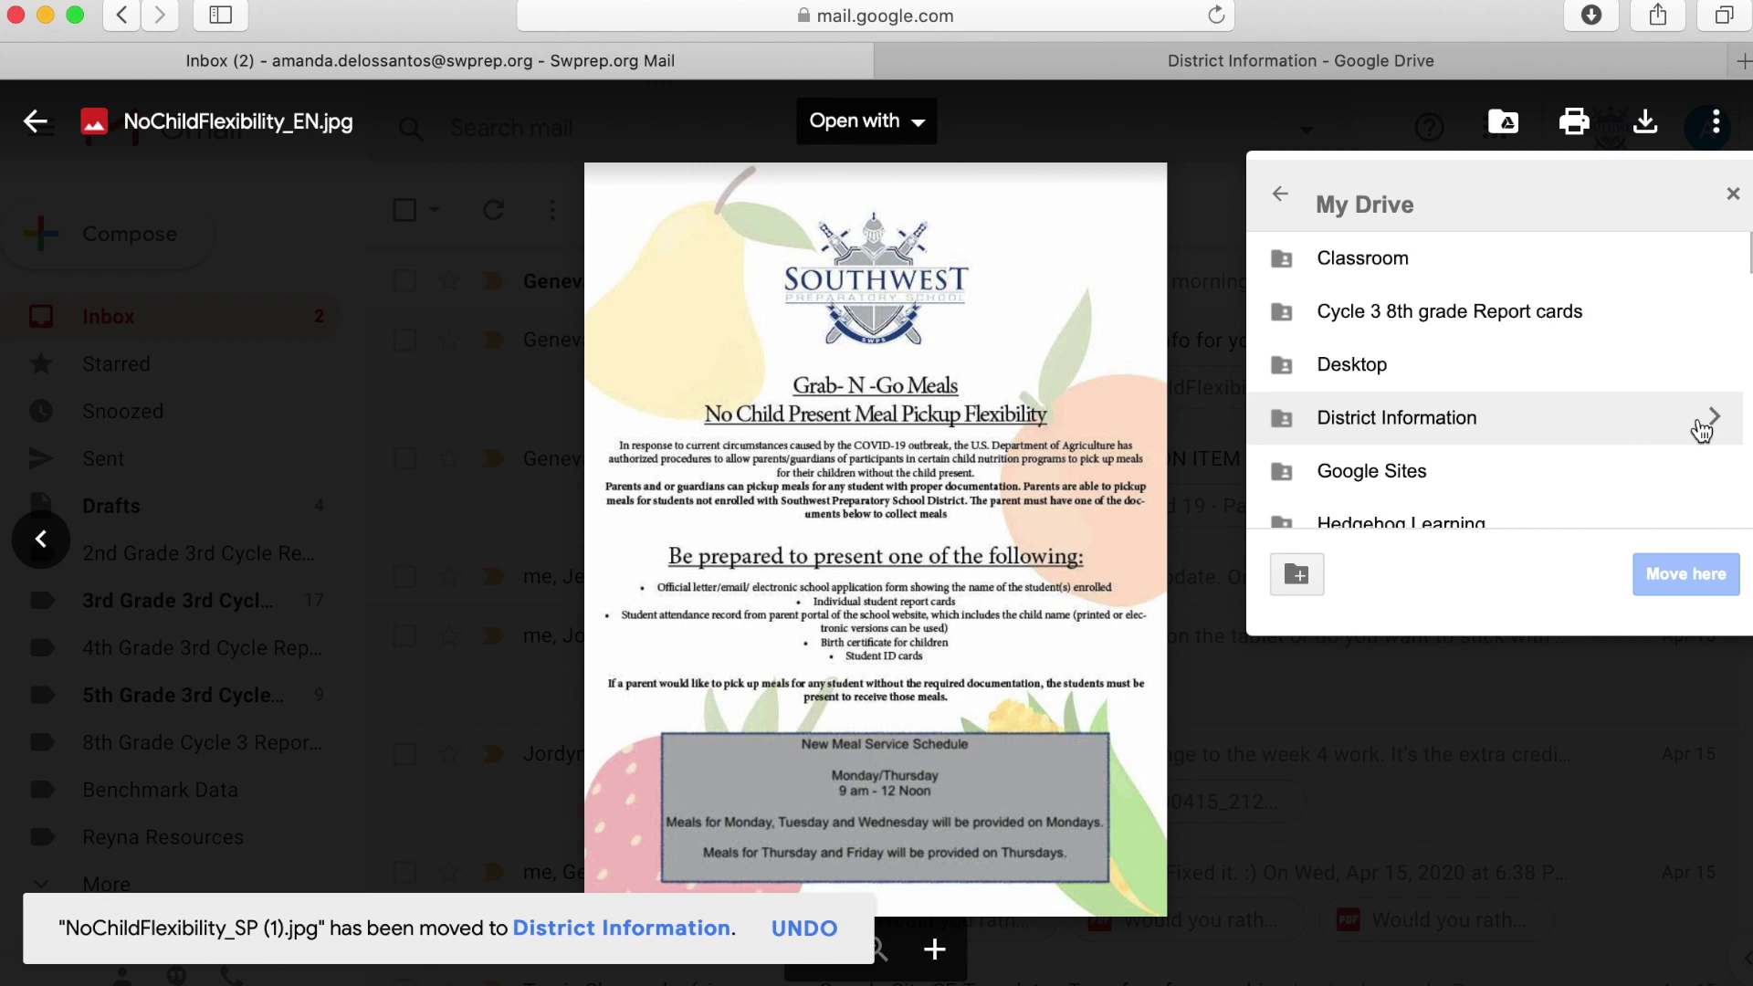
click(1713, 418)
click(1685, 575)
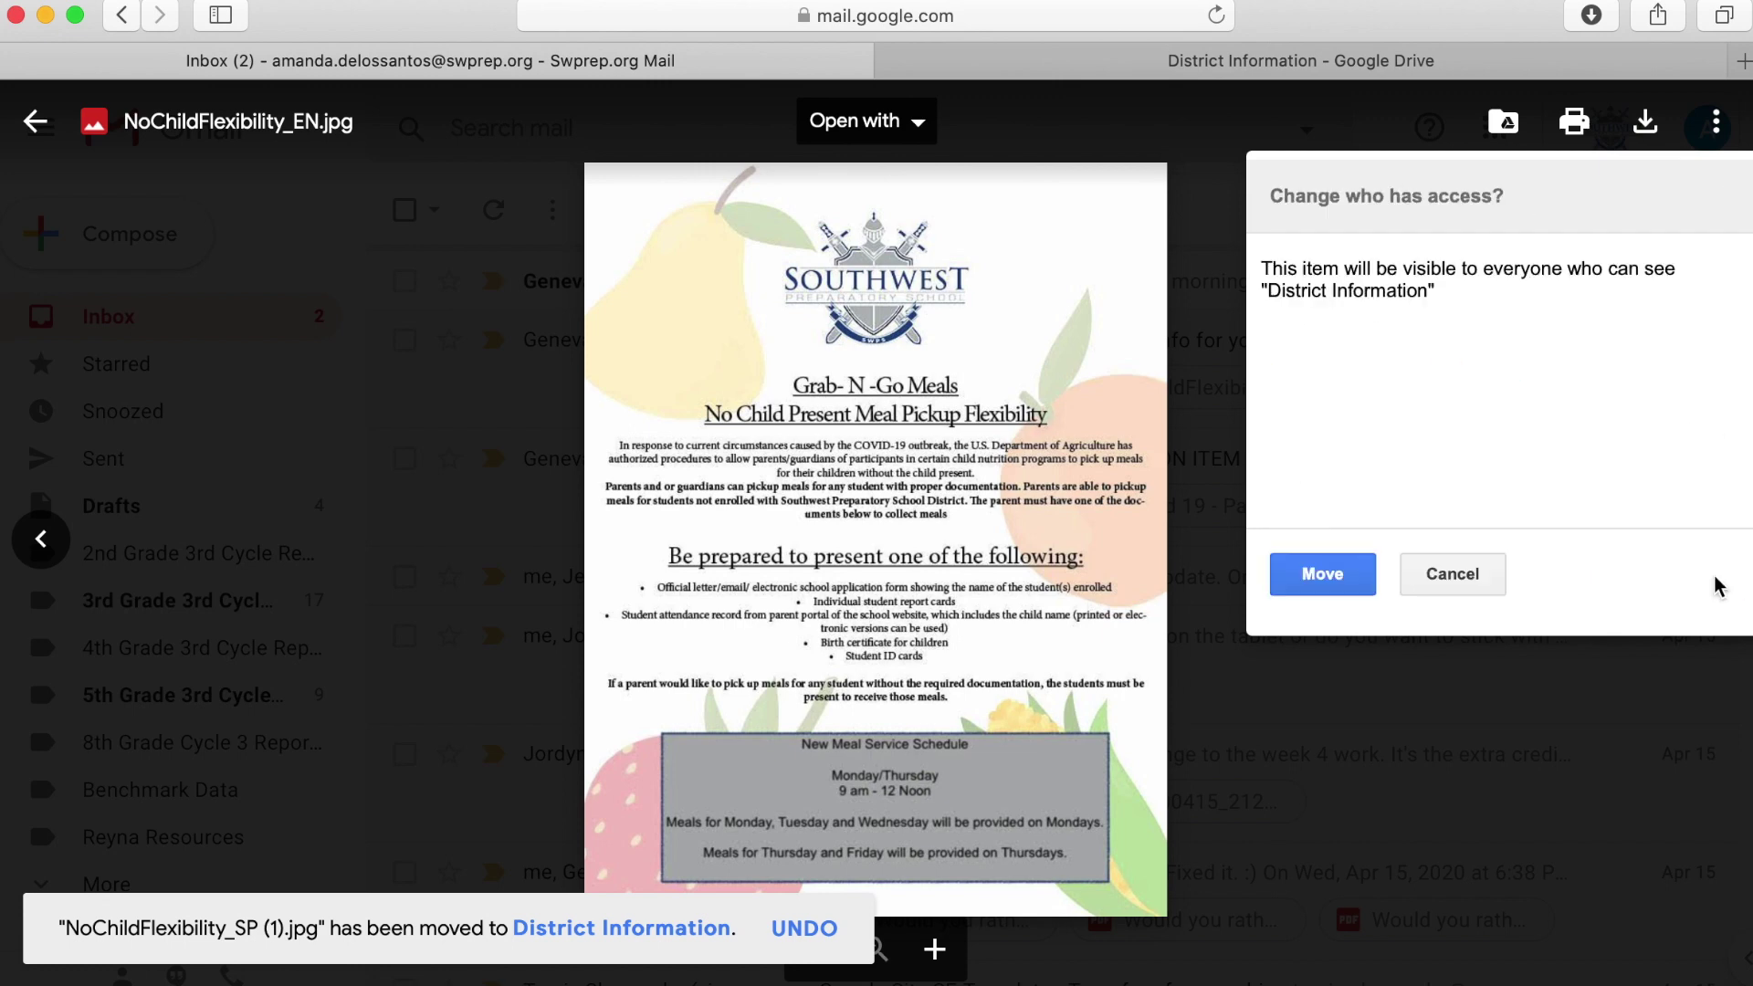
click(1336, 580)
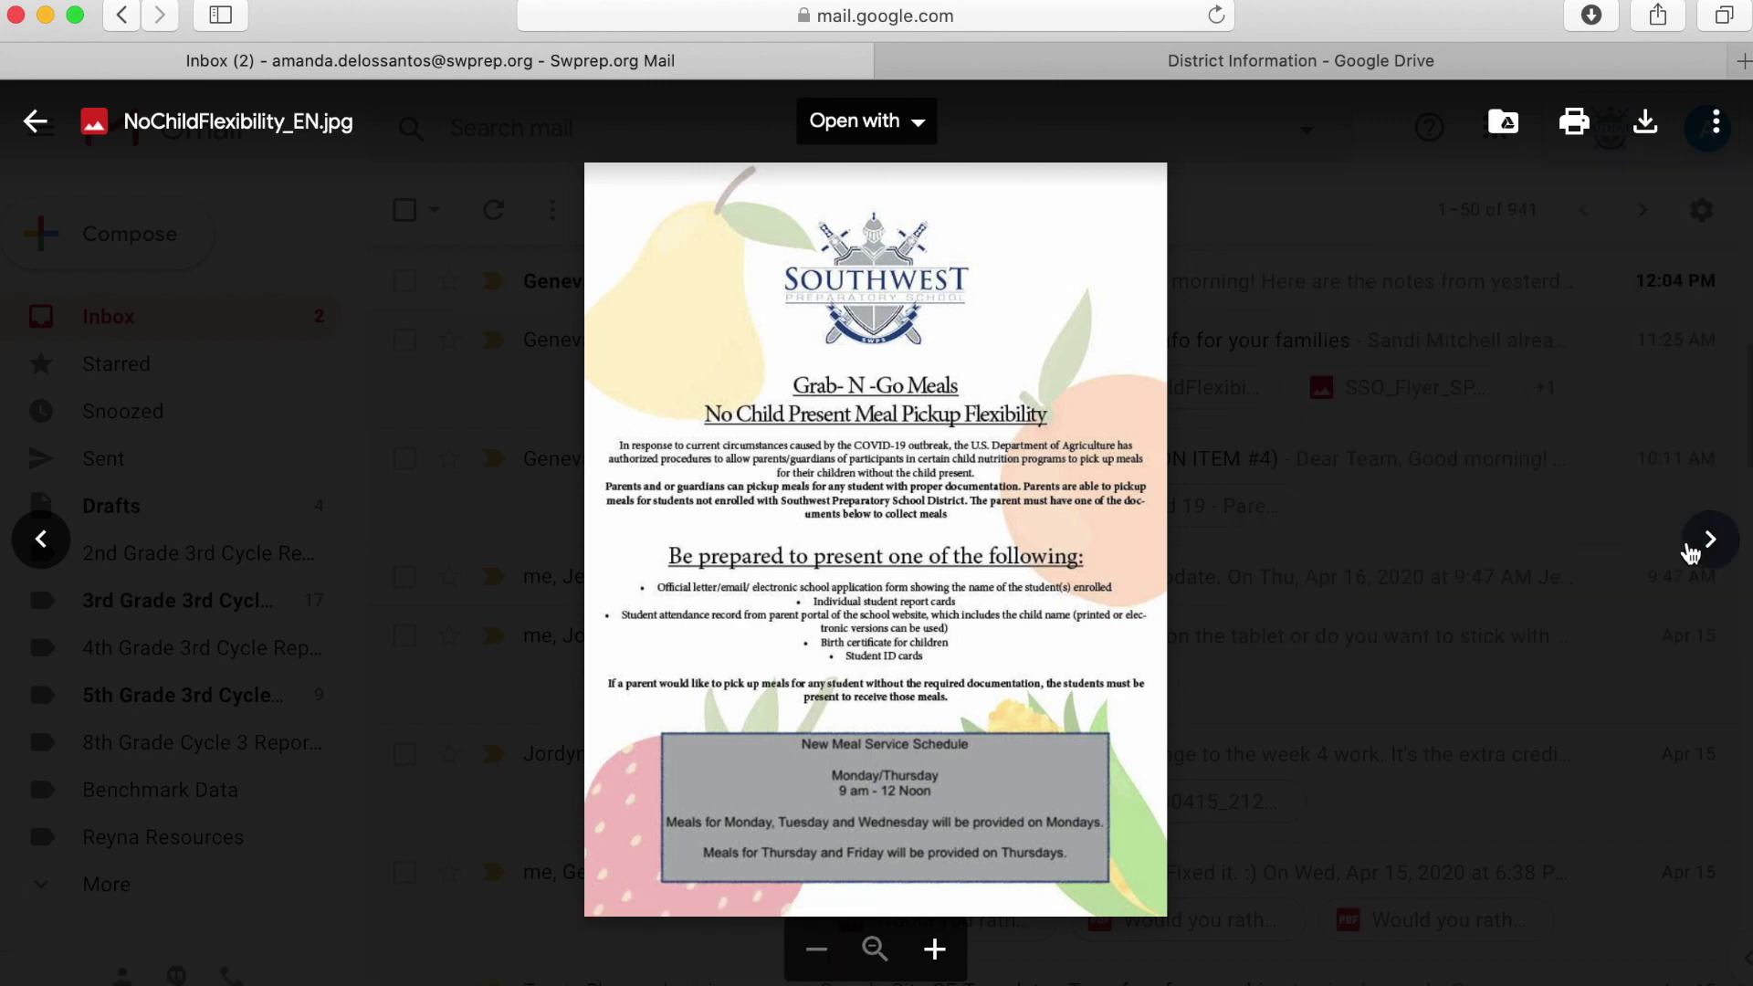
Go to SSO_Flyer_SP.jpg and save it into the District Information folder
click(1700, 550)
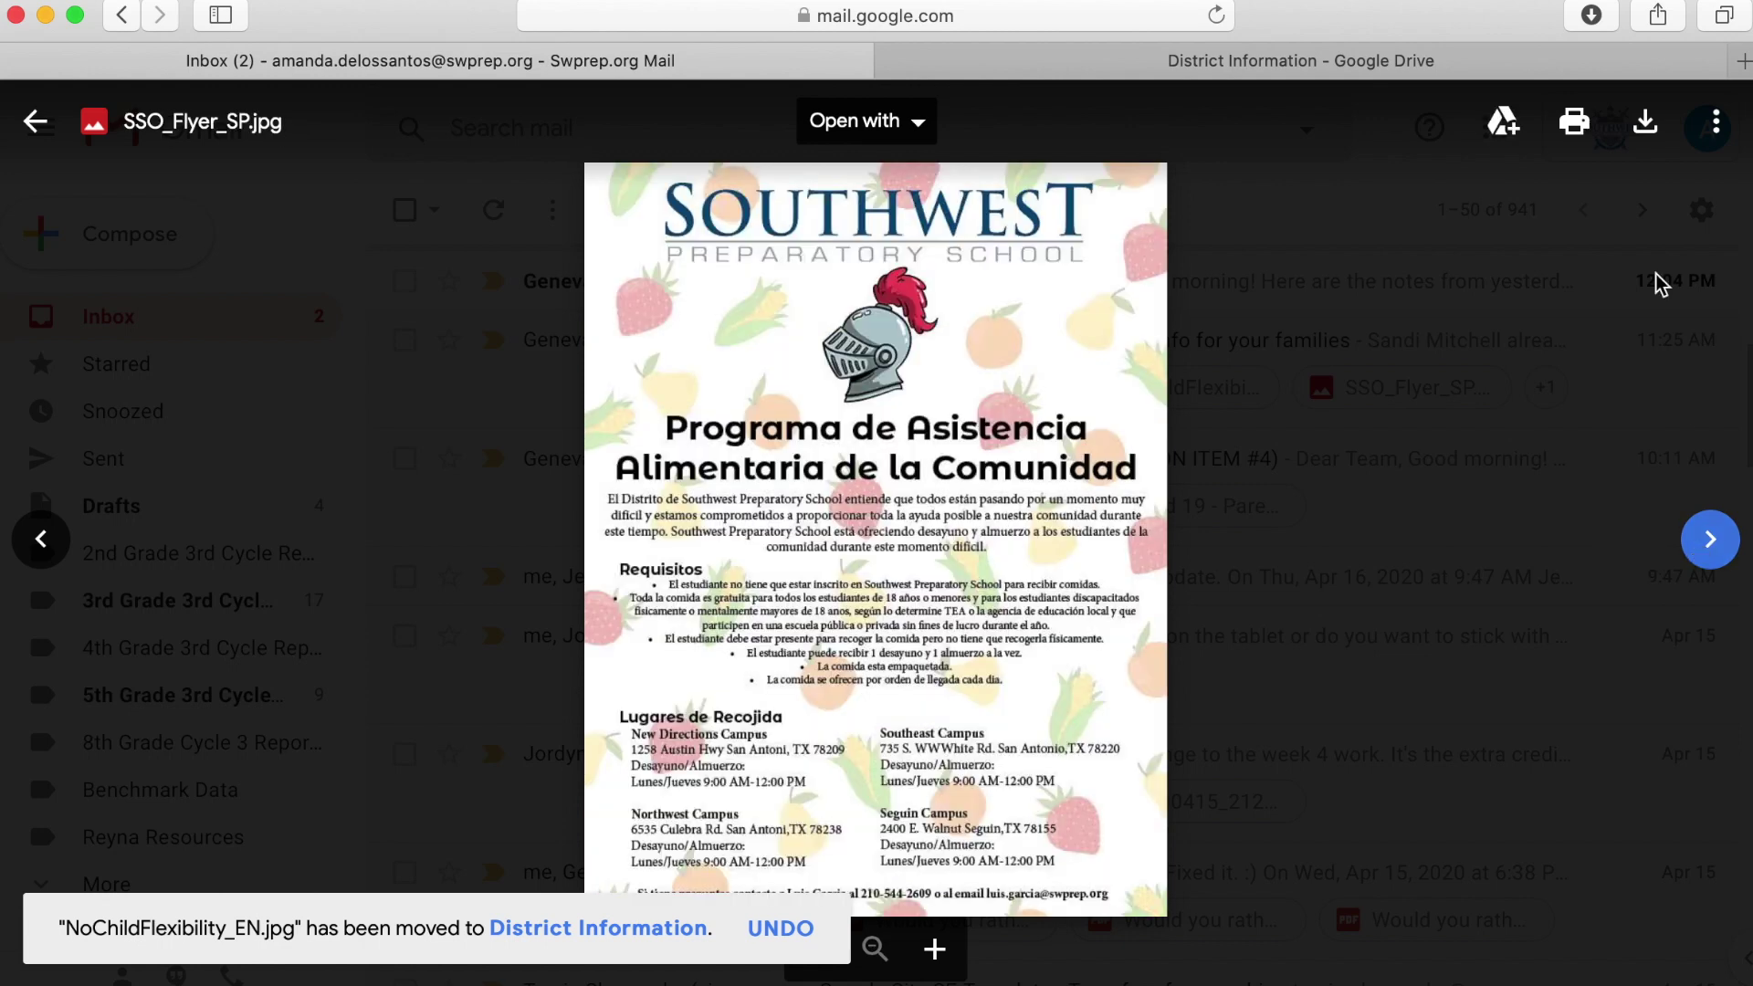
click(1507, 126)
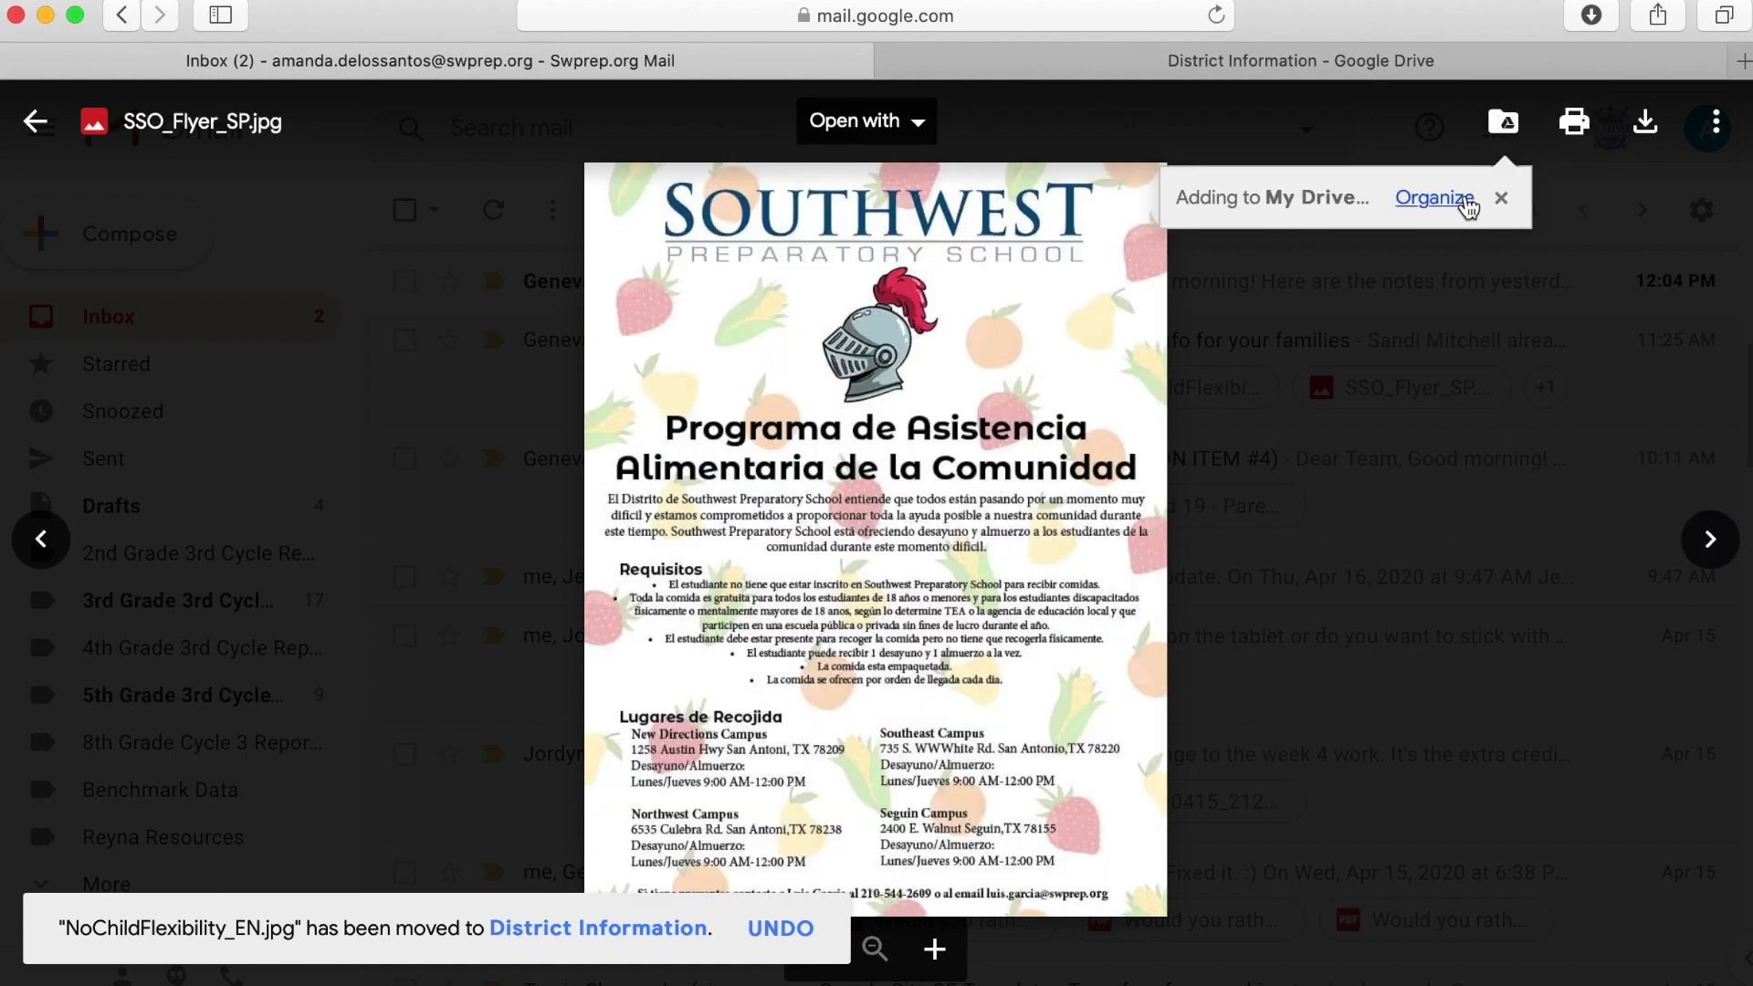
click(1461, 201)
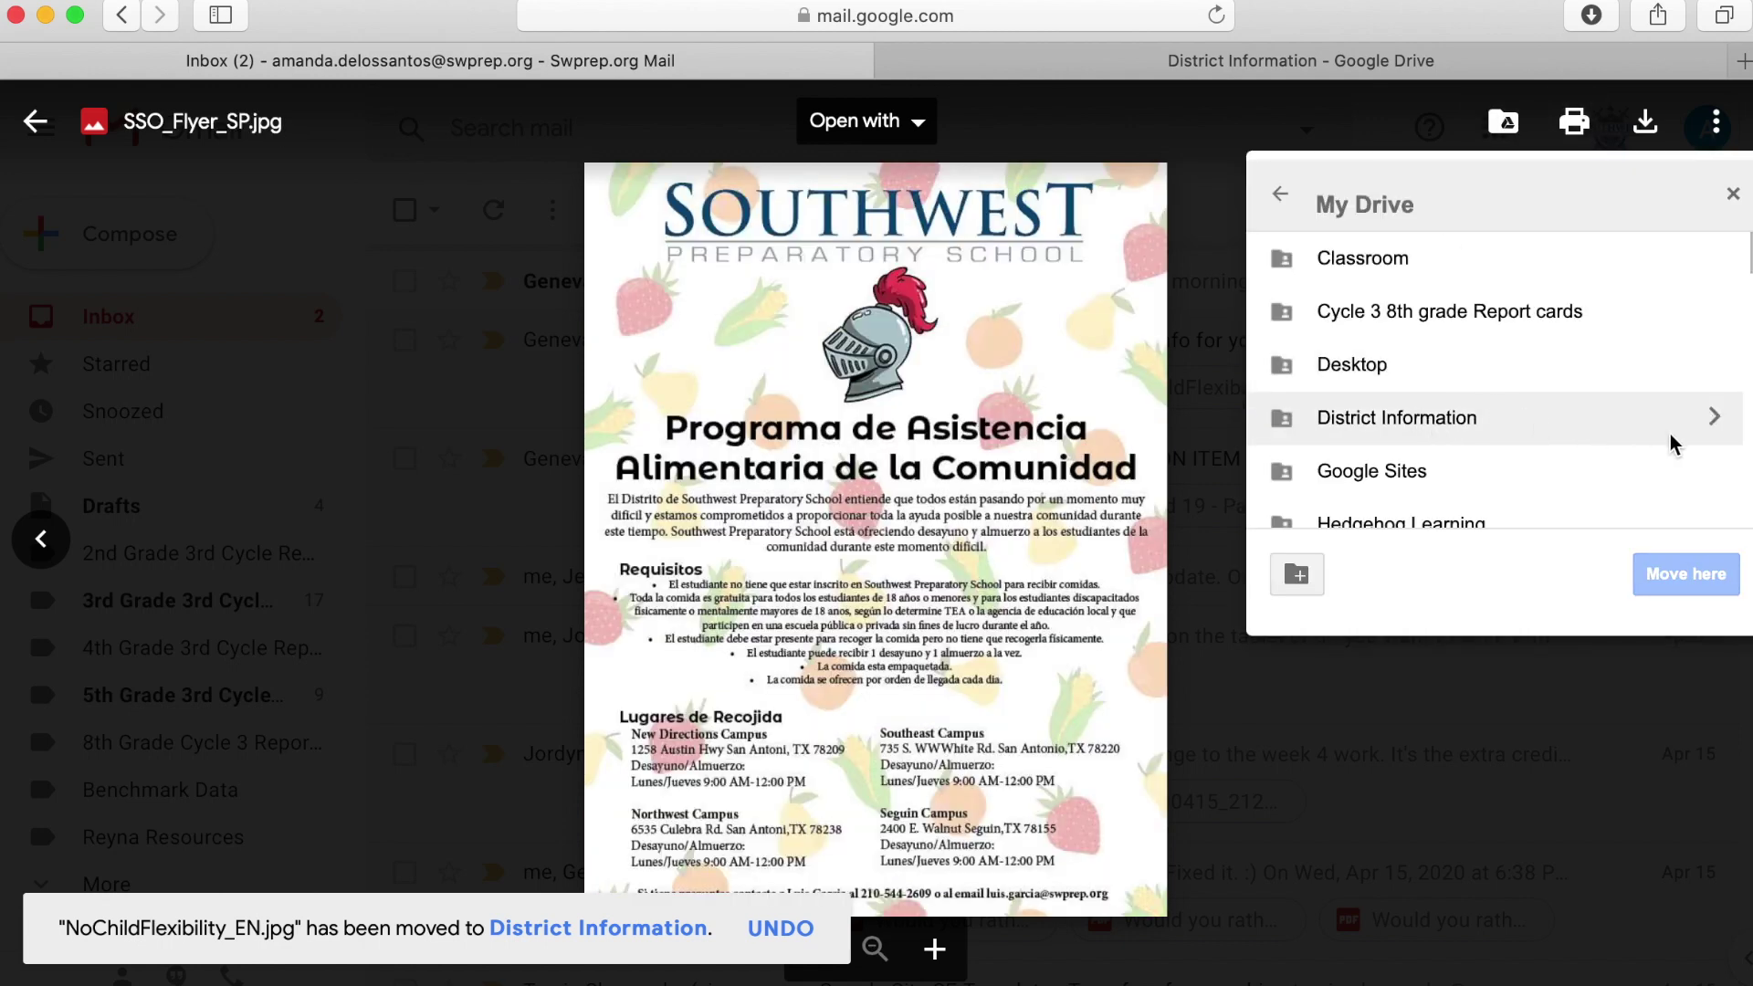
click(1709, 419)
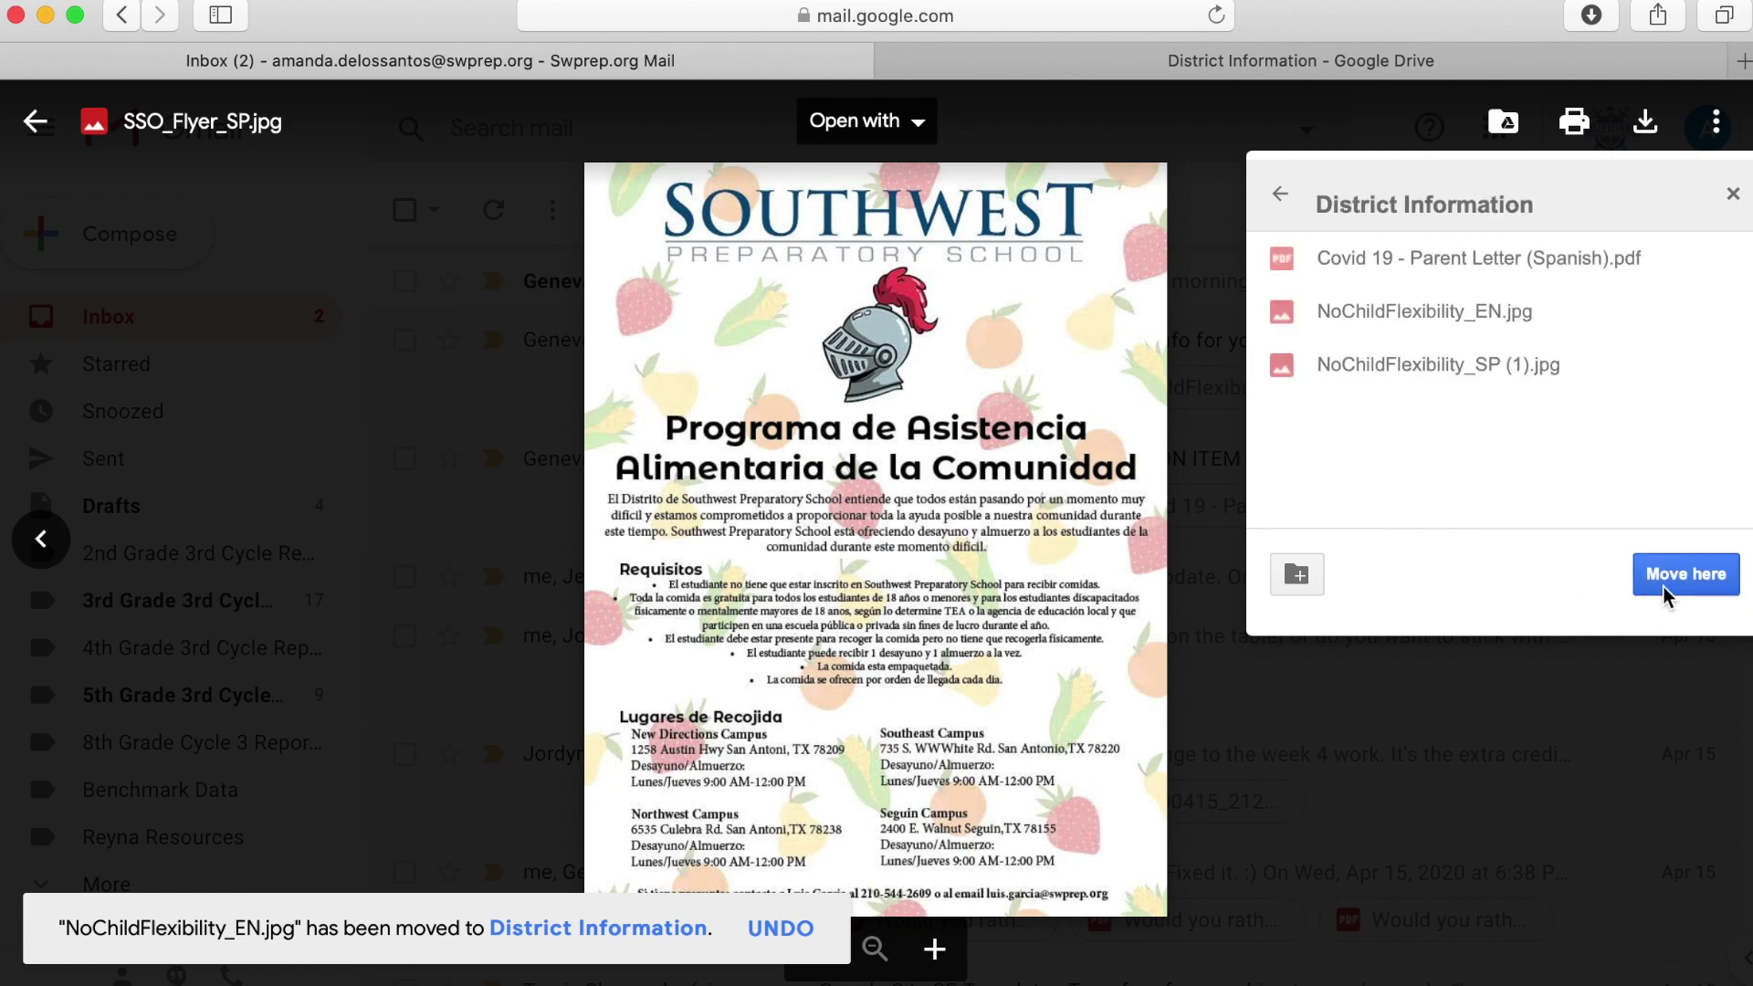
click(1667, 596)
click(1340, 581)
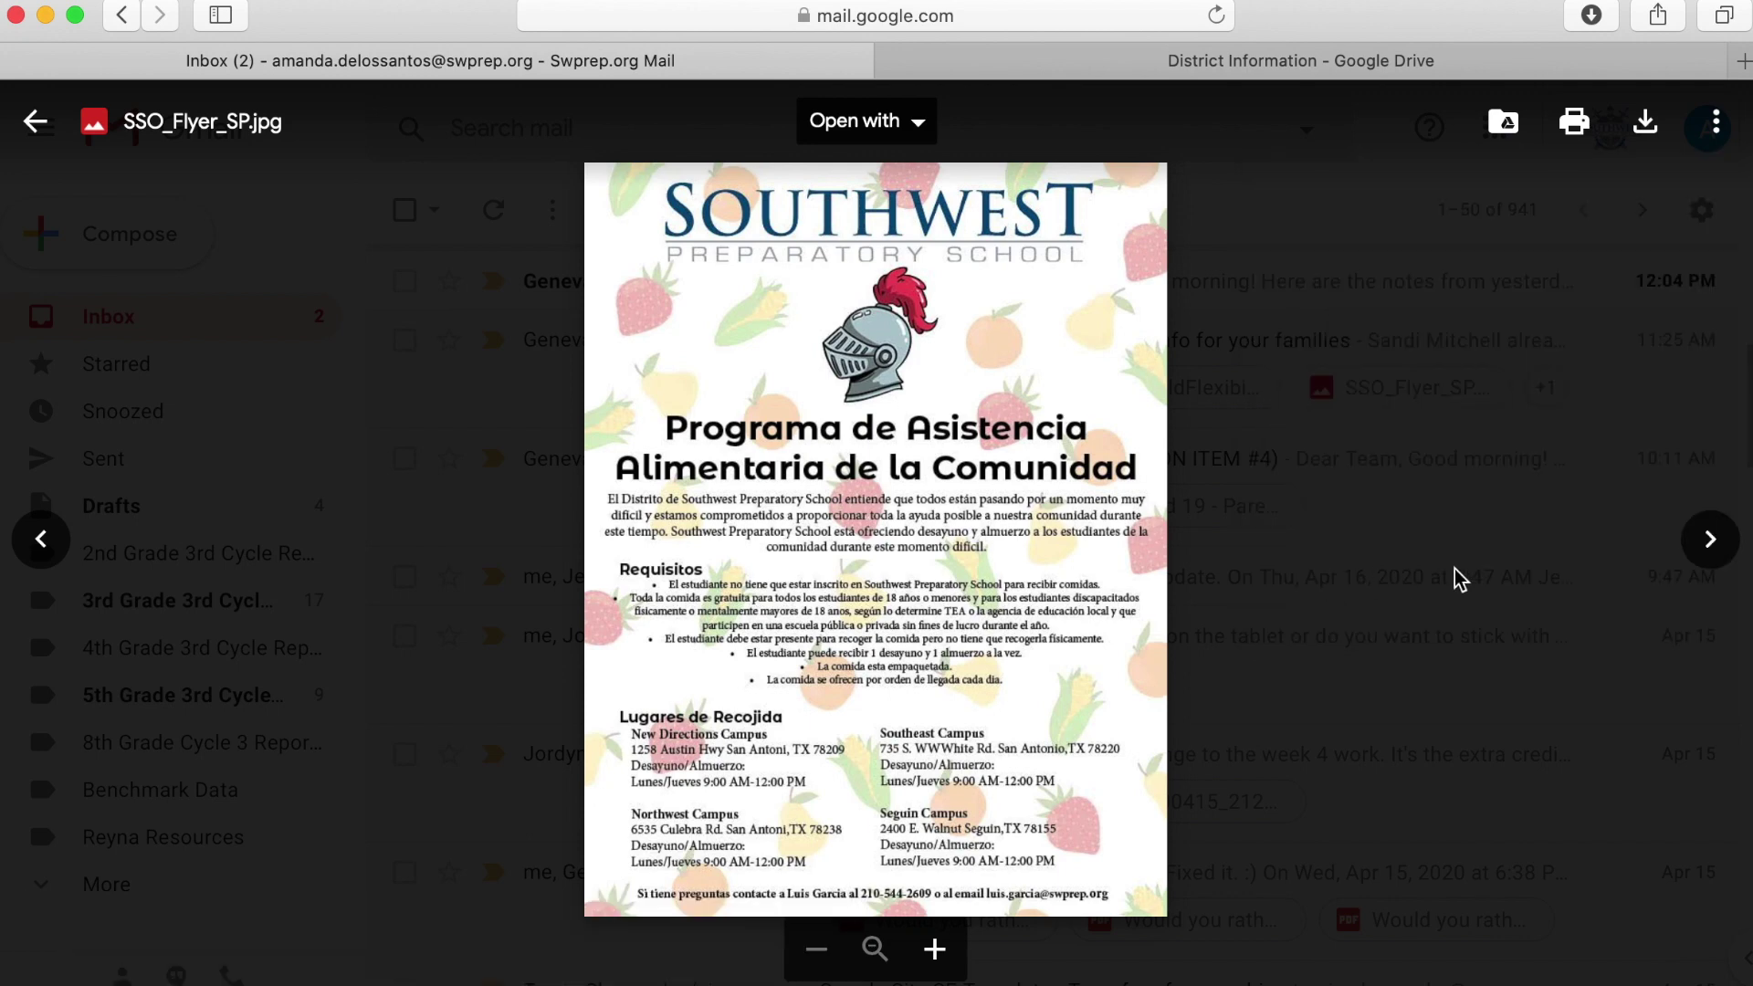
click(1688, 566)
Add SSO_Flyer_EN.jpg to Drive and move it into District Information
click(1506, 124)
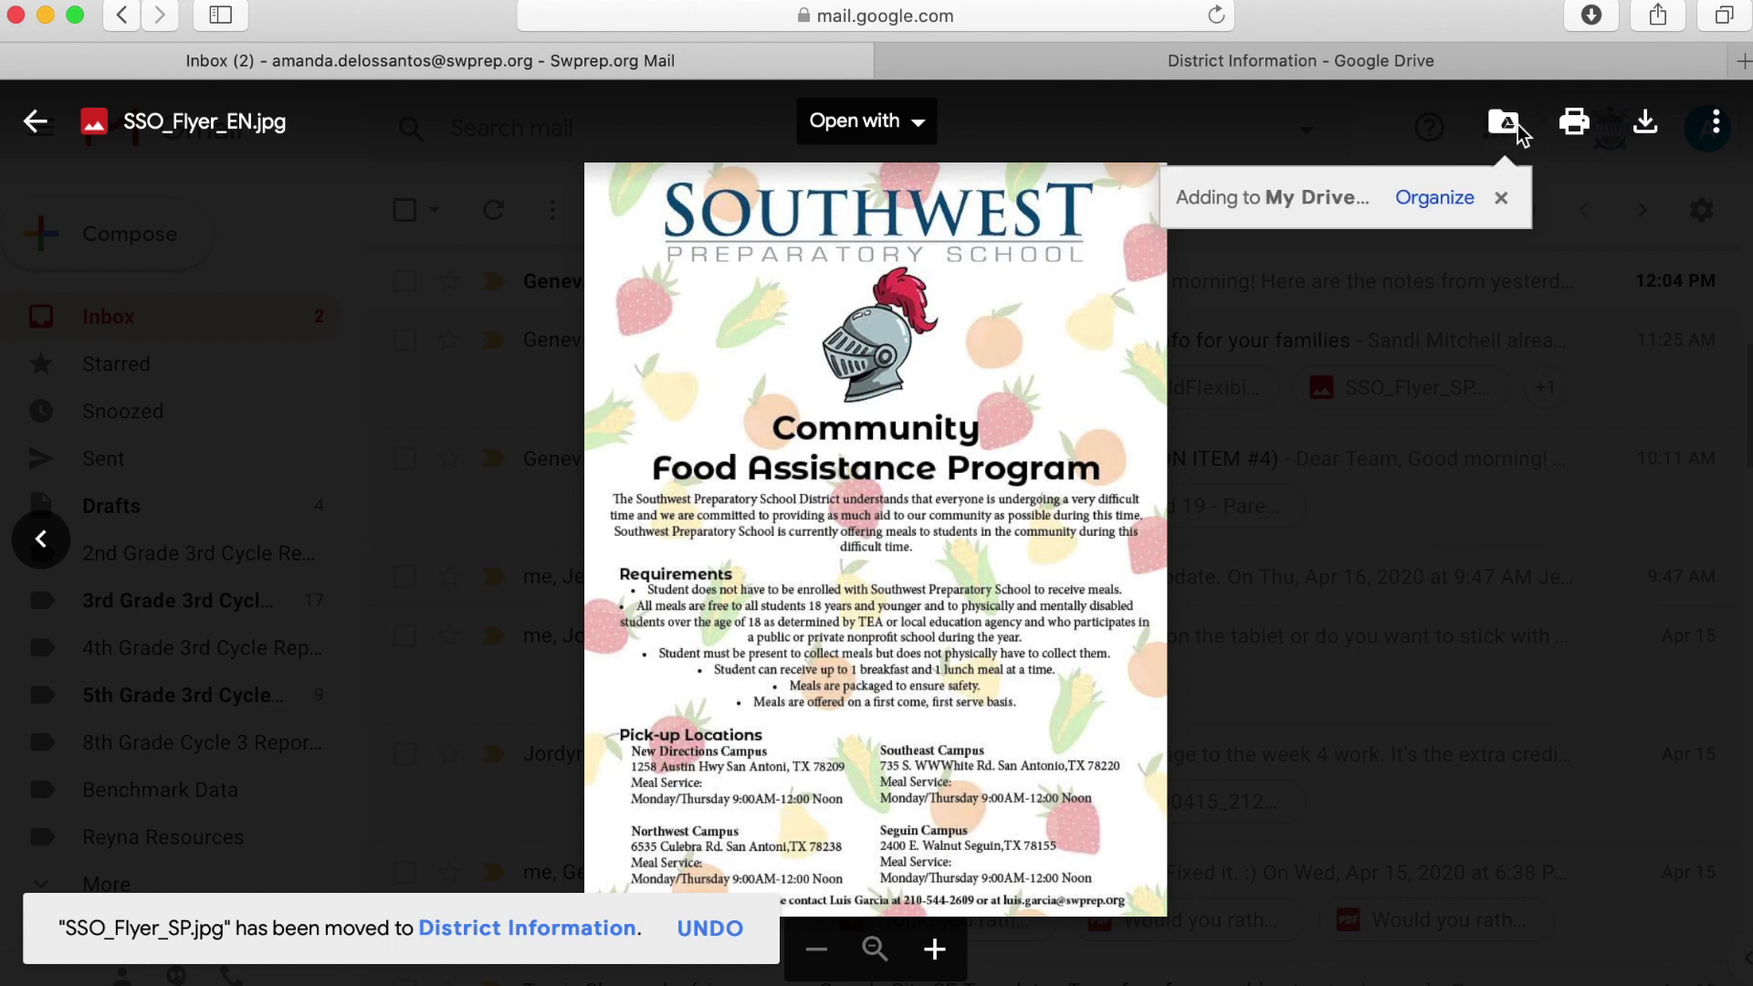
click(1476, 198)
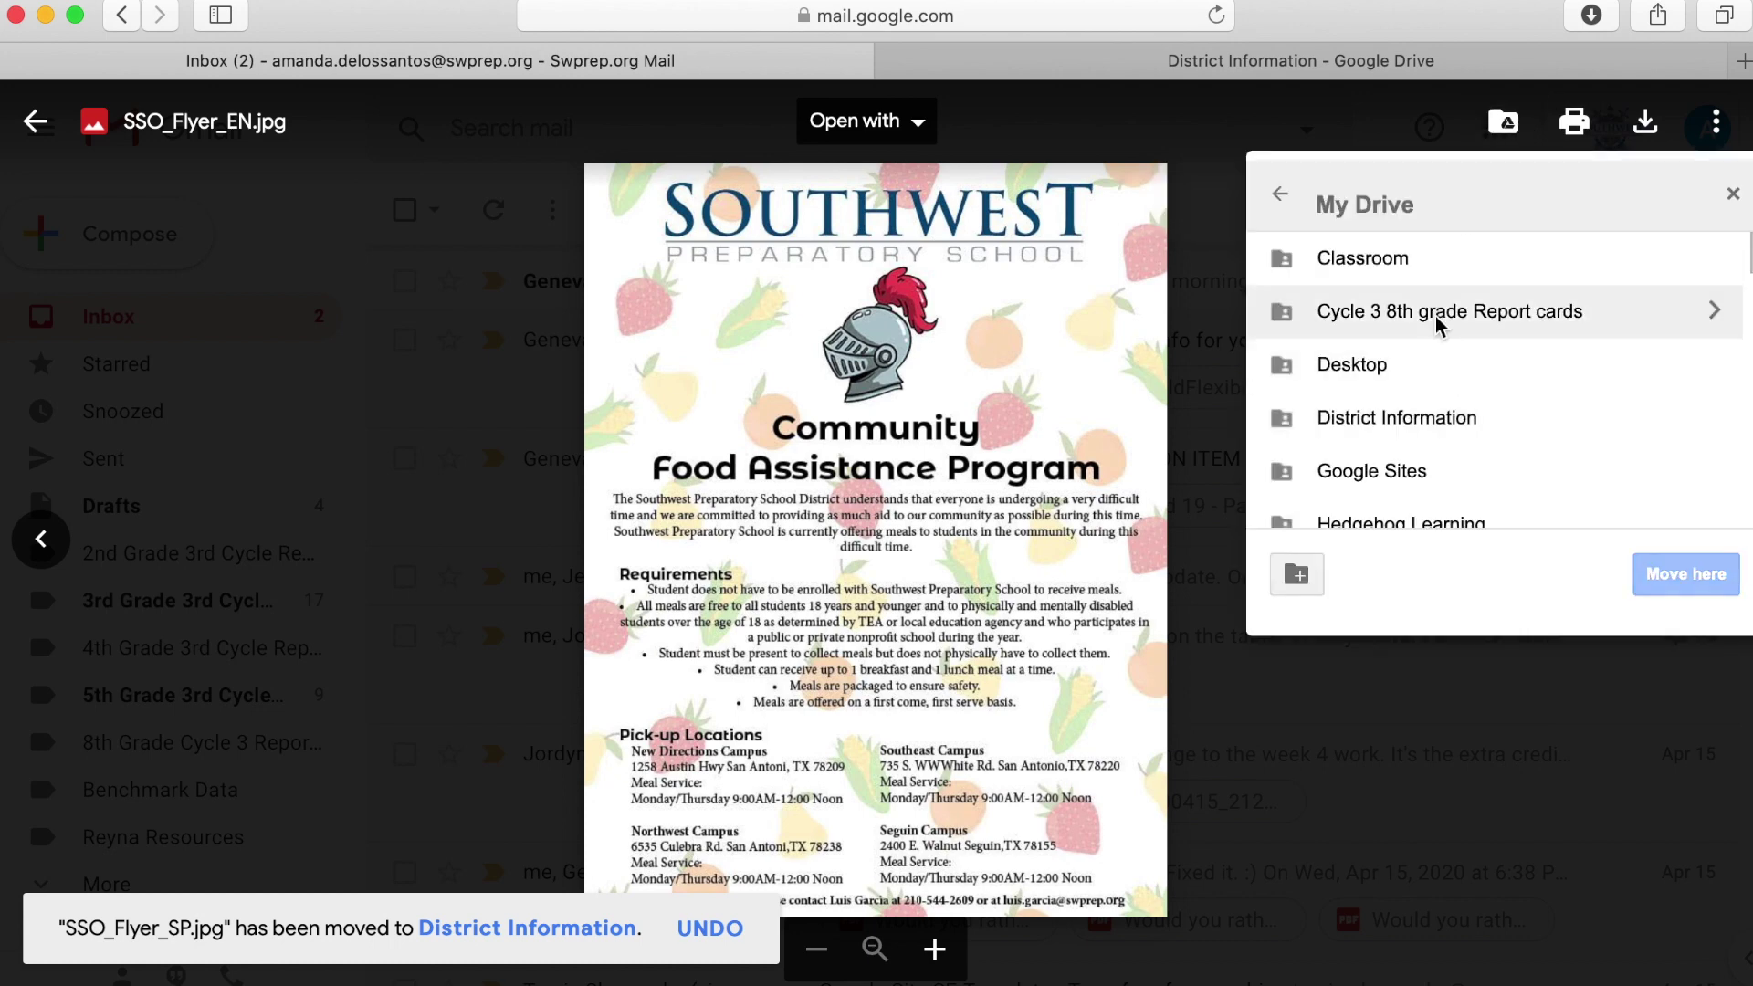
click(1711, 418)
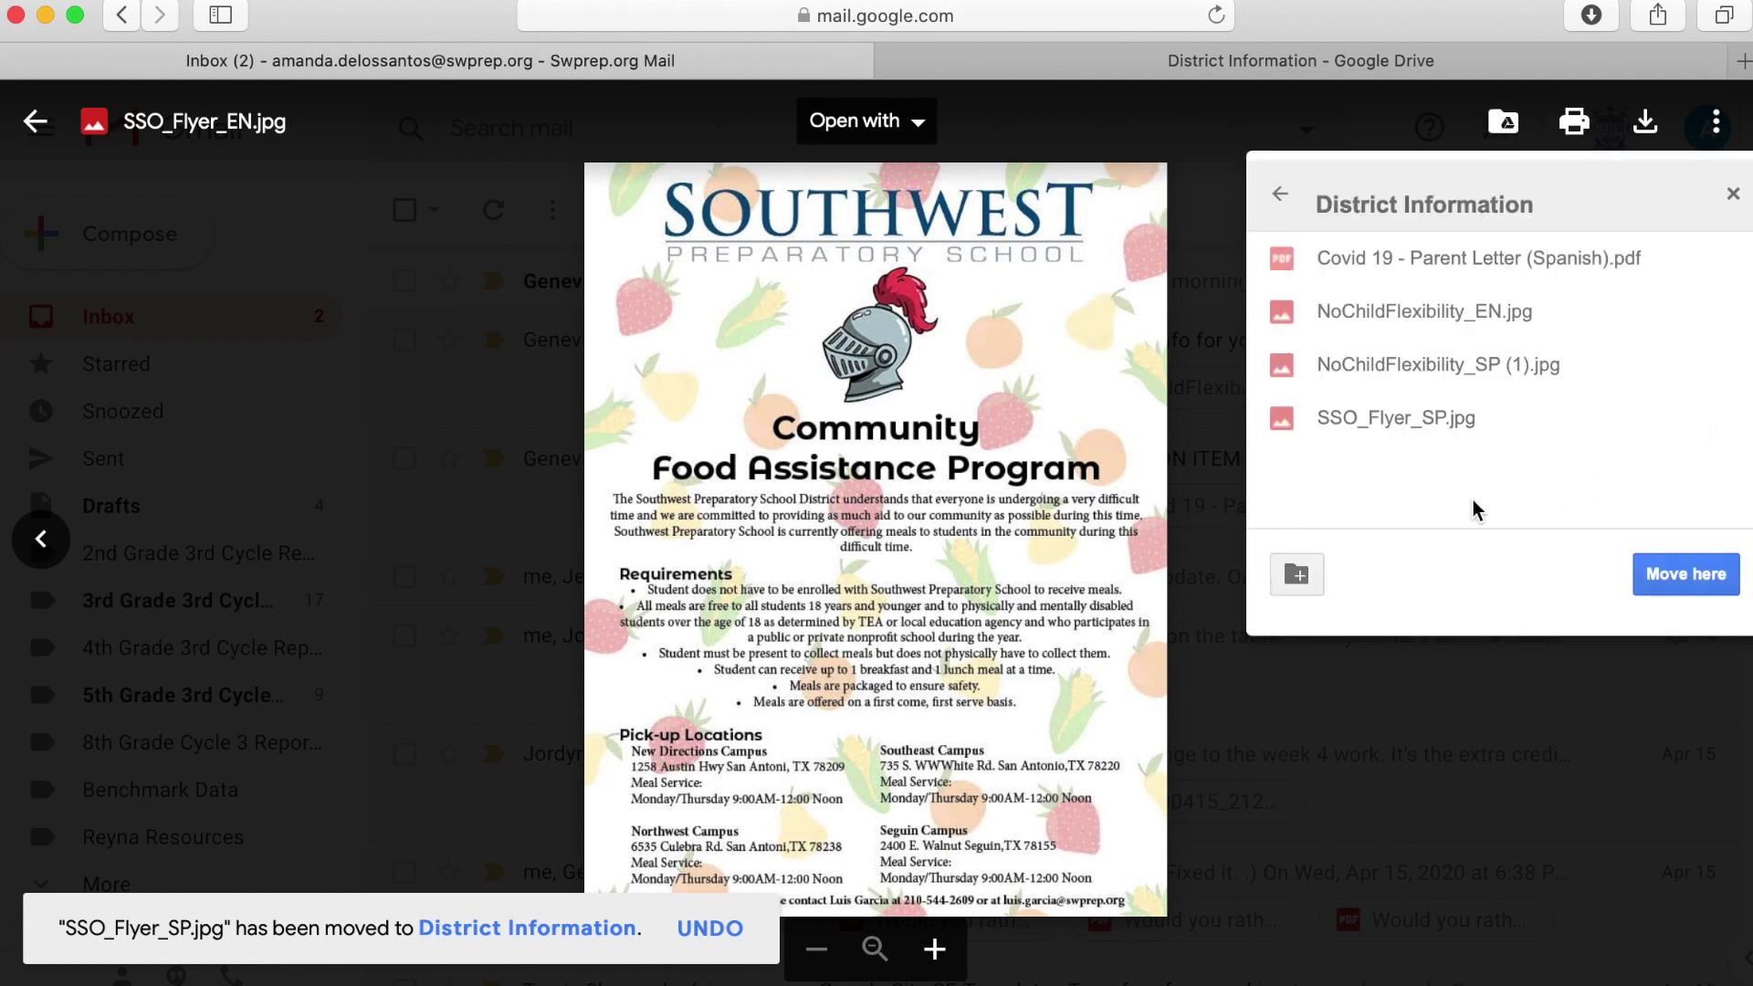
click(1653, 573)
click(1281, 580)
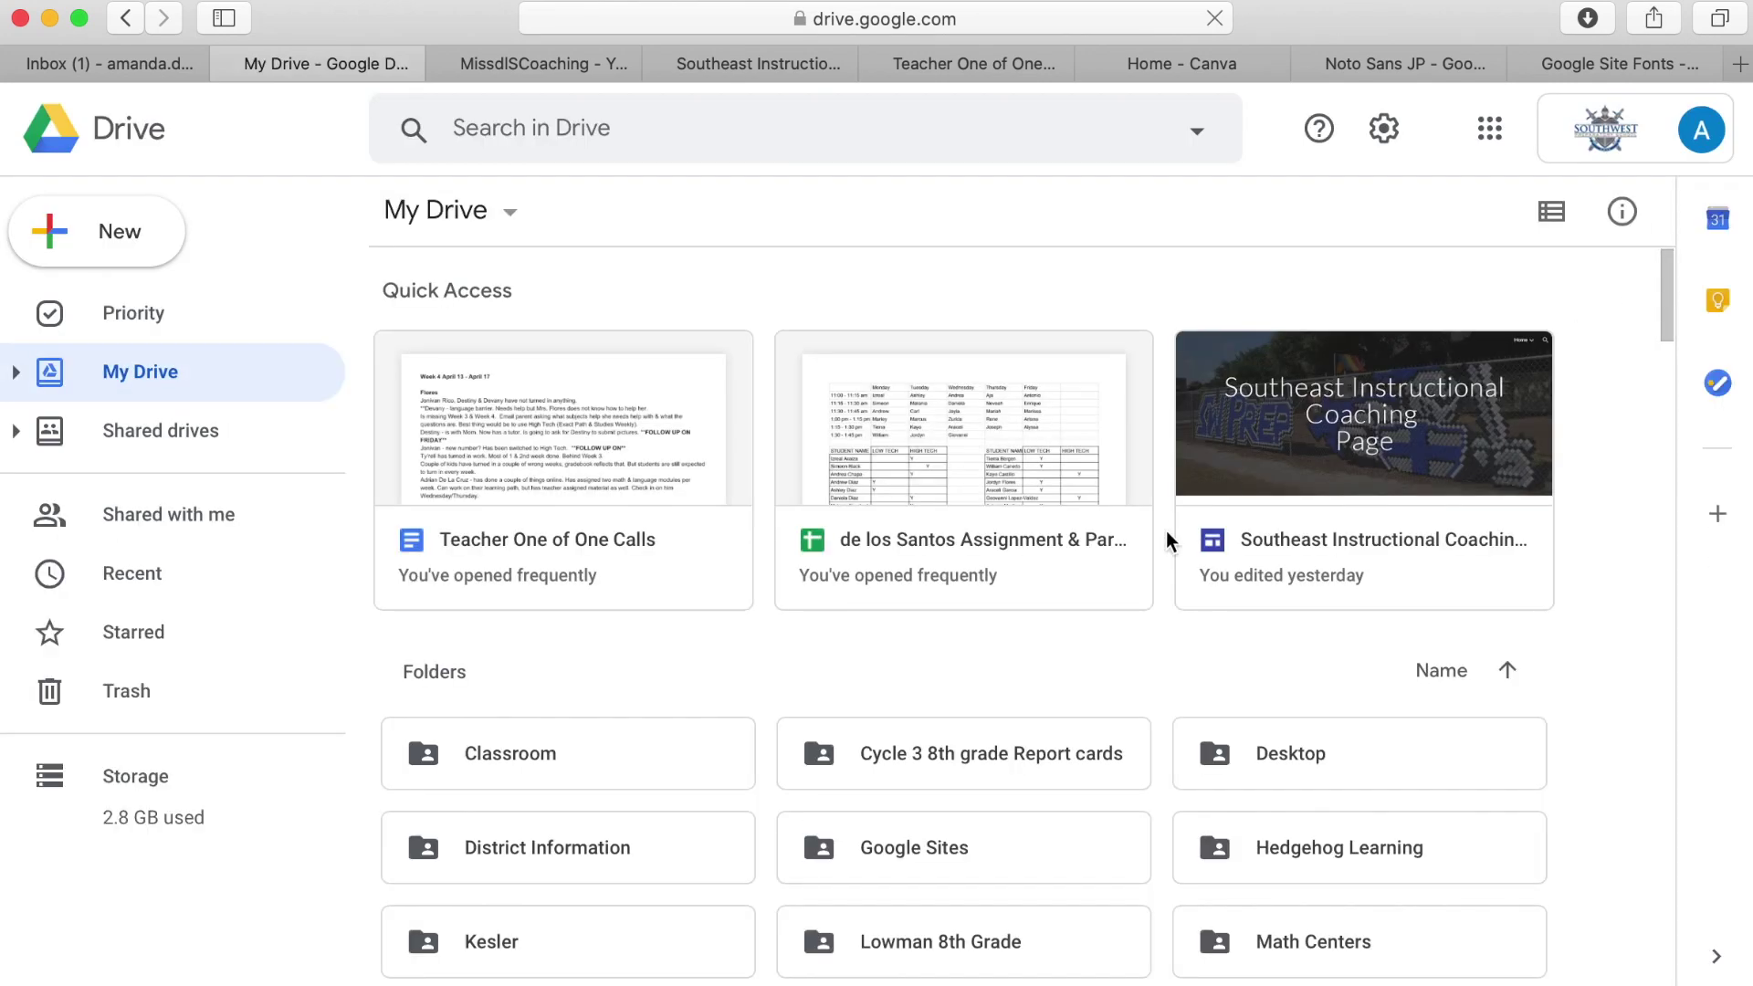
scroll(1167, 539, down, 1)
scroll(1168, 540, down, 4)
scroll(1167, 541, down, 1)
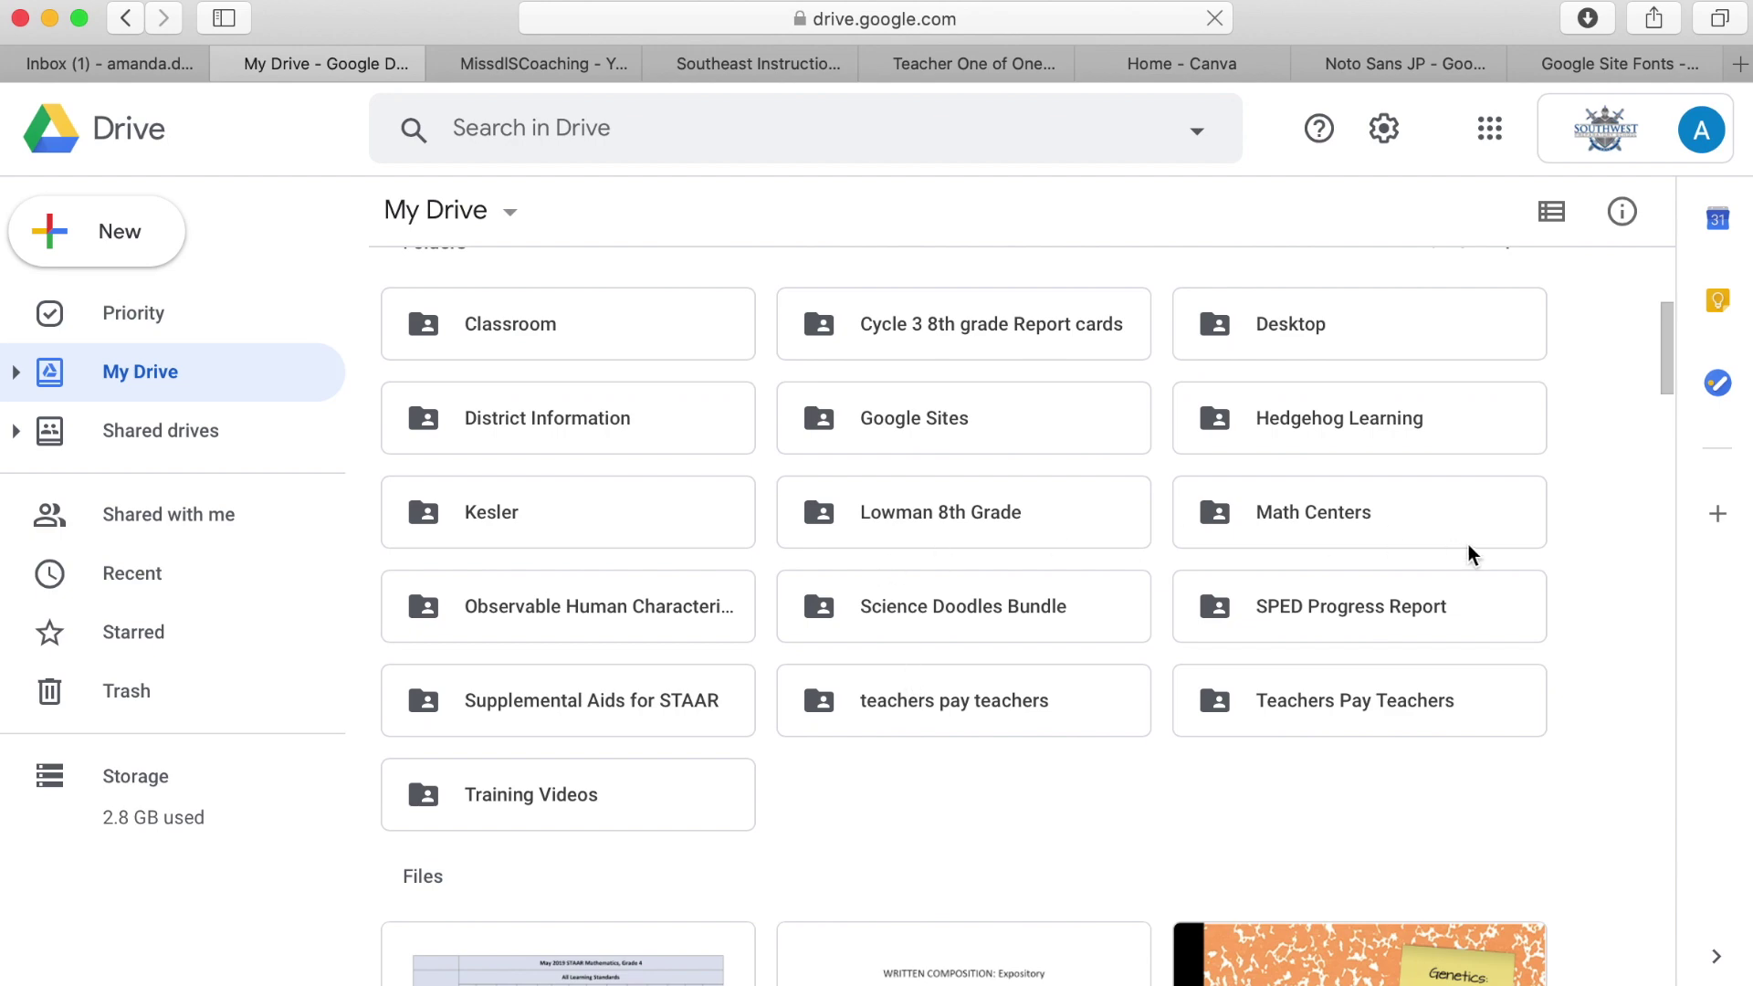
Open District Information from Drive's Folders list to check the letter and four flyers
double_click(637, 446)
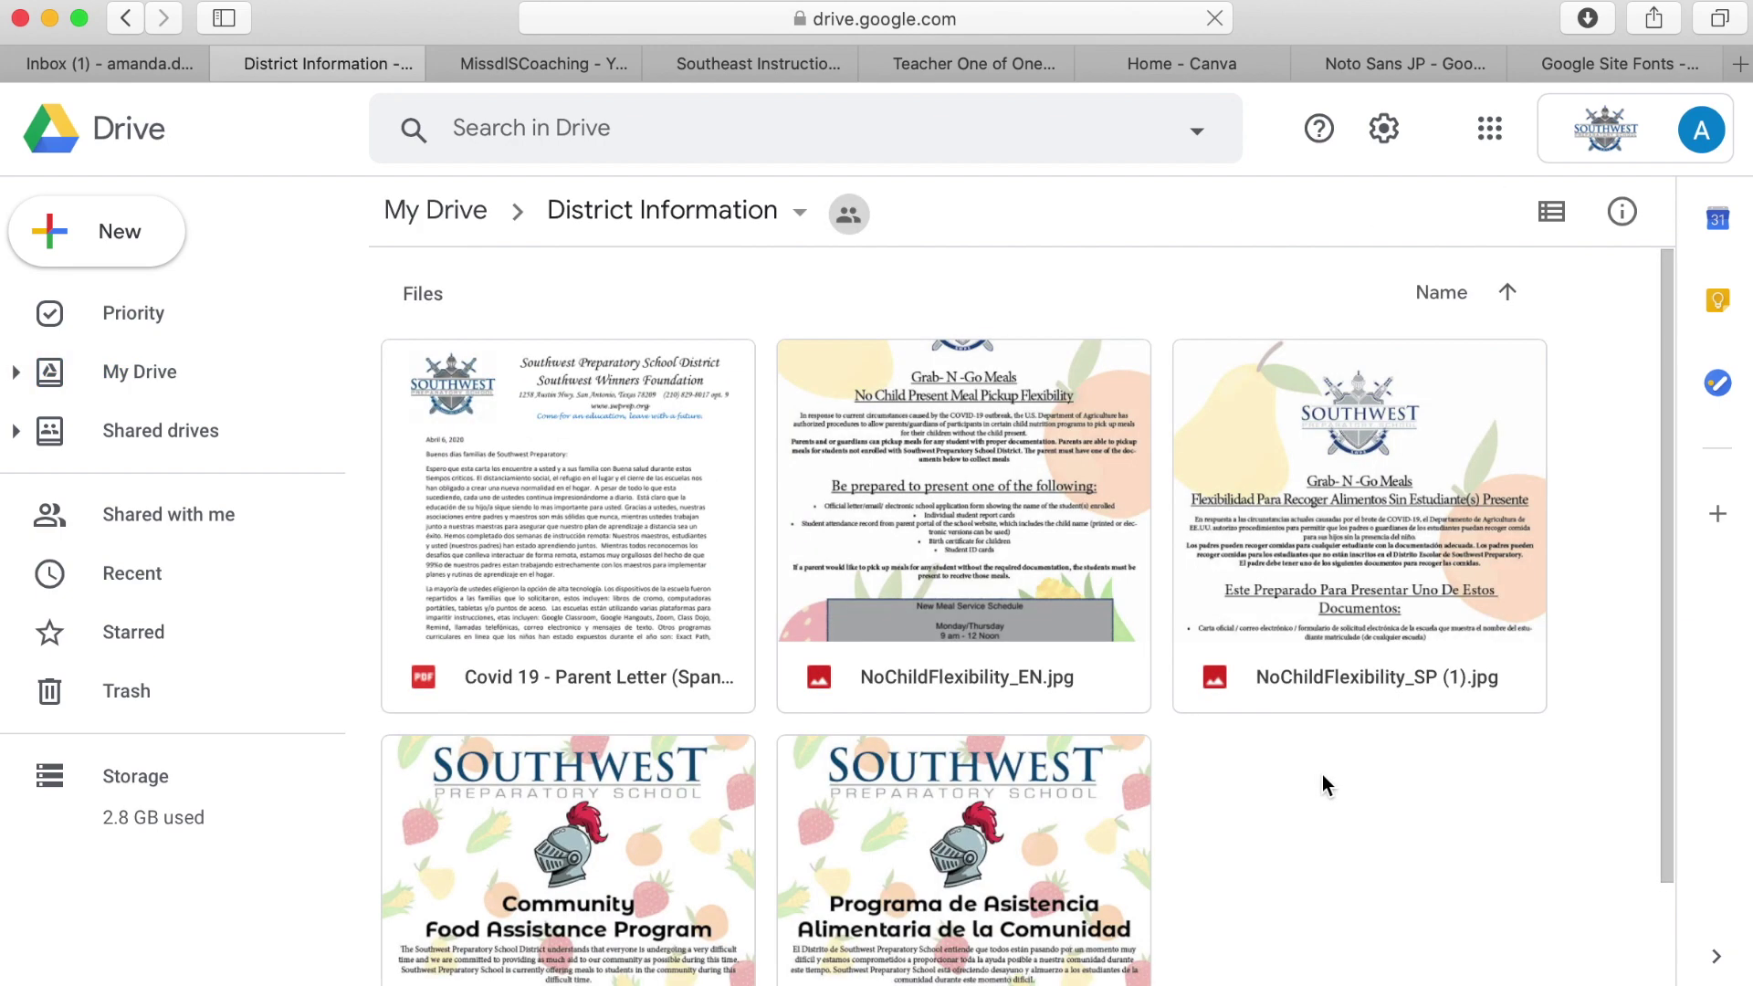
scroll(1322, 773, down, 2)
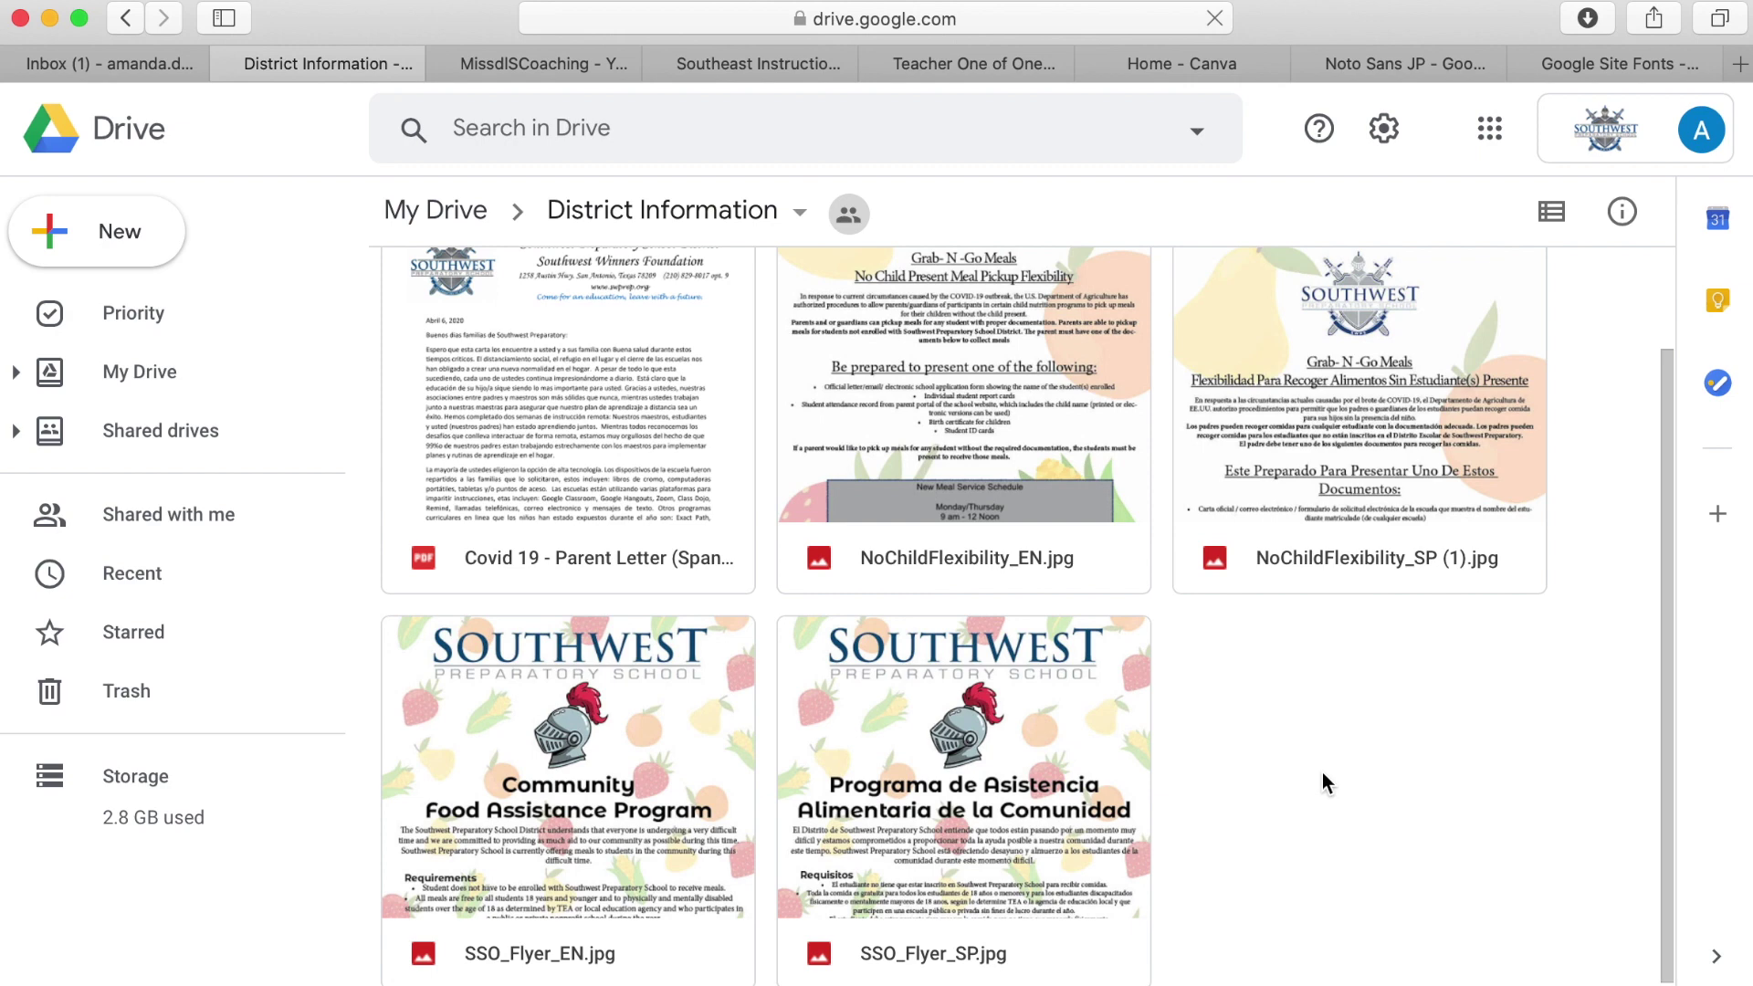